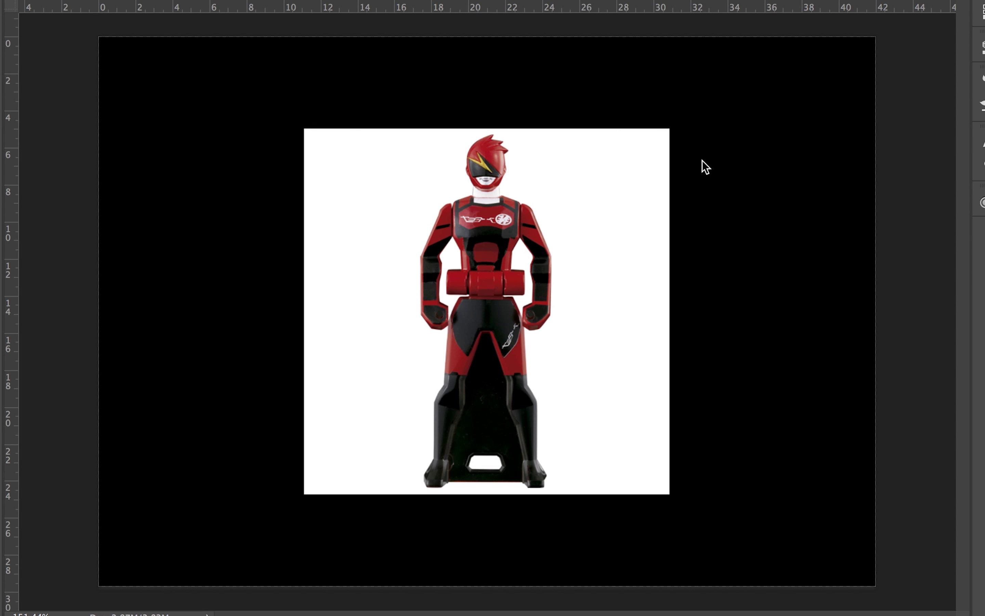
- Fill the white background around the red ranger key with black
left_click(53, 99)
left_click(635, 374)
key("Delete")
key("Delete")
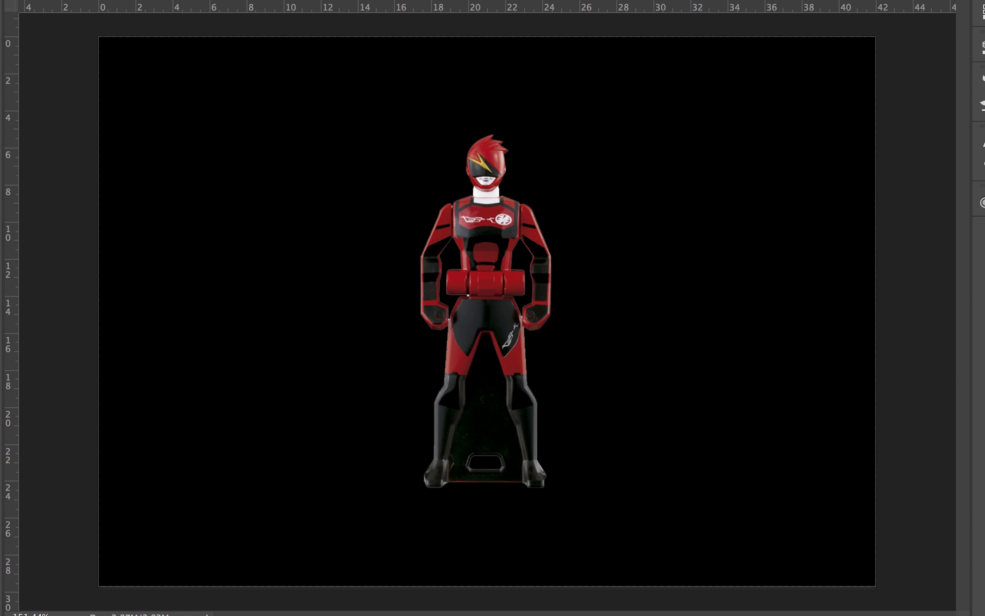
- Save the project as 'kamen rider genm action and zombie ranger keys'
key("ctrl+s")
type("kamen rider genm action")
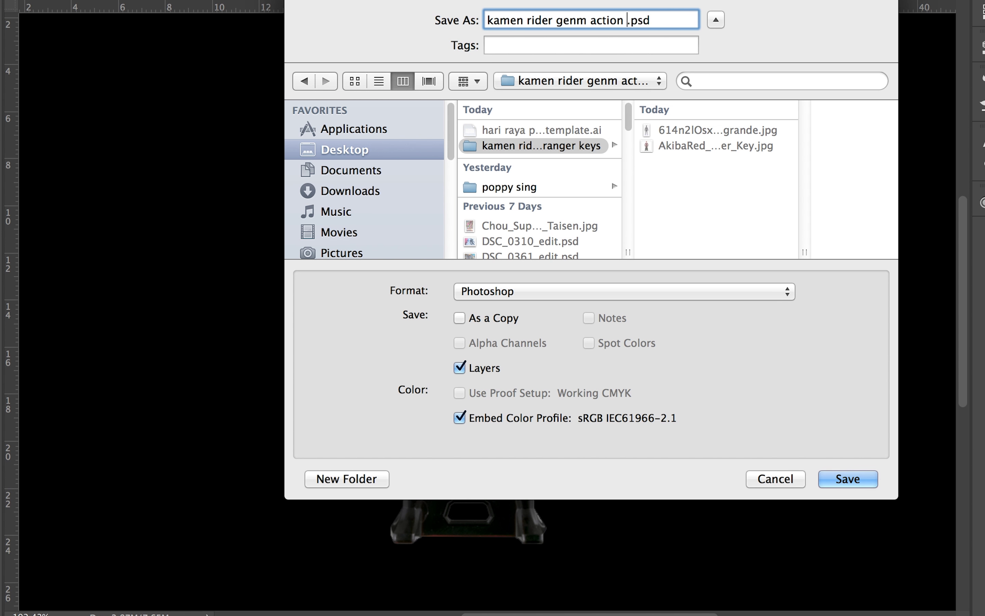
type(" and zombie ranger keys")
key("Return")
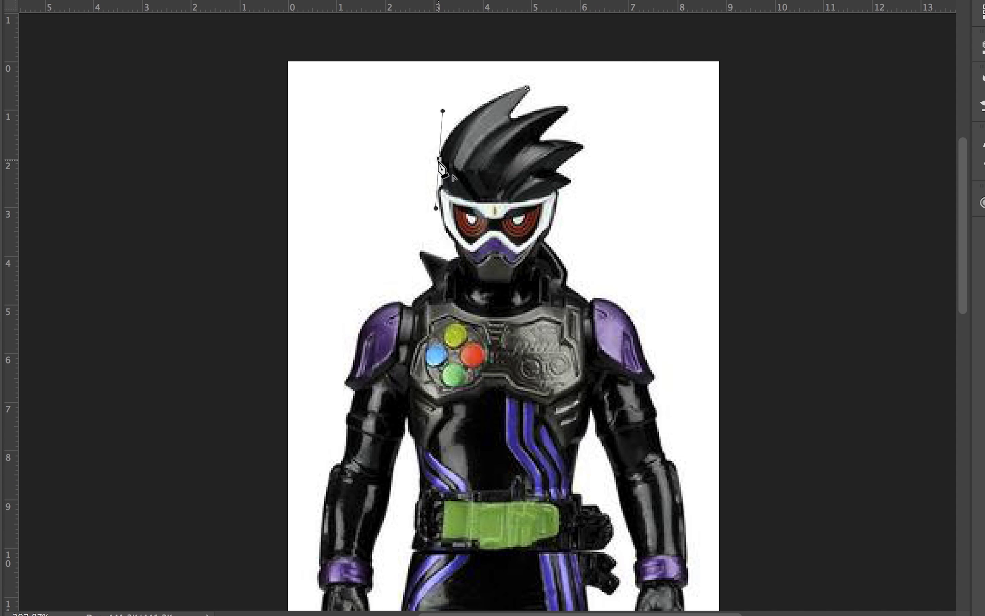
- Trace a pen path around the purple figure's jaw, visor and hair spikes
left_click(443, 188)
scroll(442, 203, "up", 1)
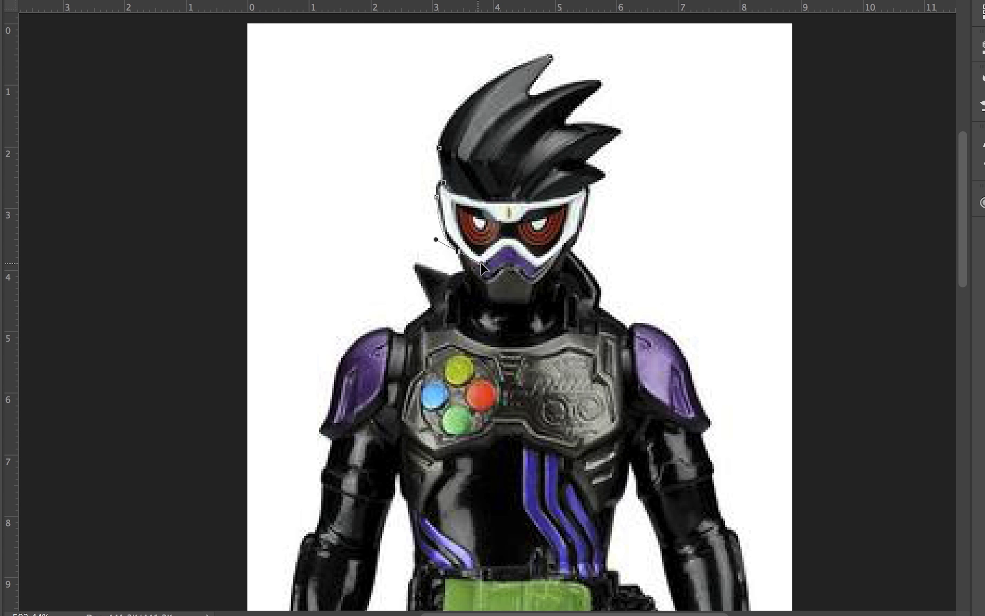
left_click(529, 304)
left_click(558, 284)
left_click(569, 251)
left_click(578, 243)
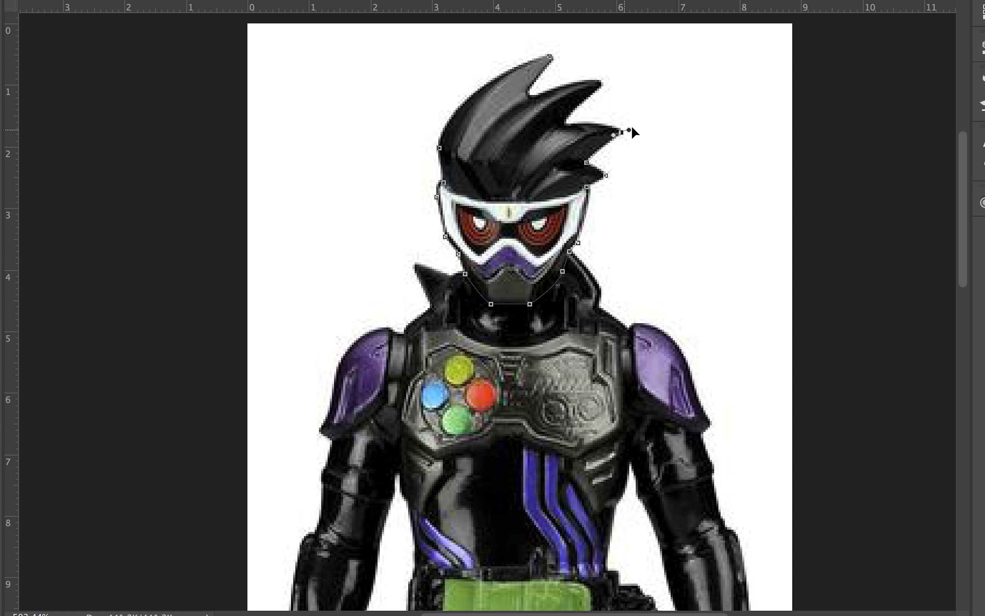
left_click(567, 125)
left_click_drag(601, 83, 638, 59)
left_click_drag(548, 98, 537, 84)
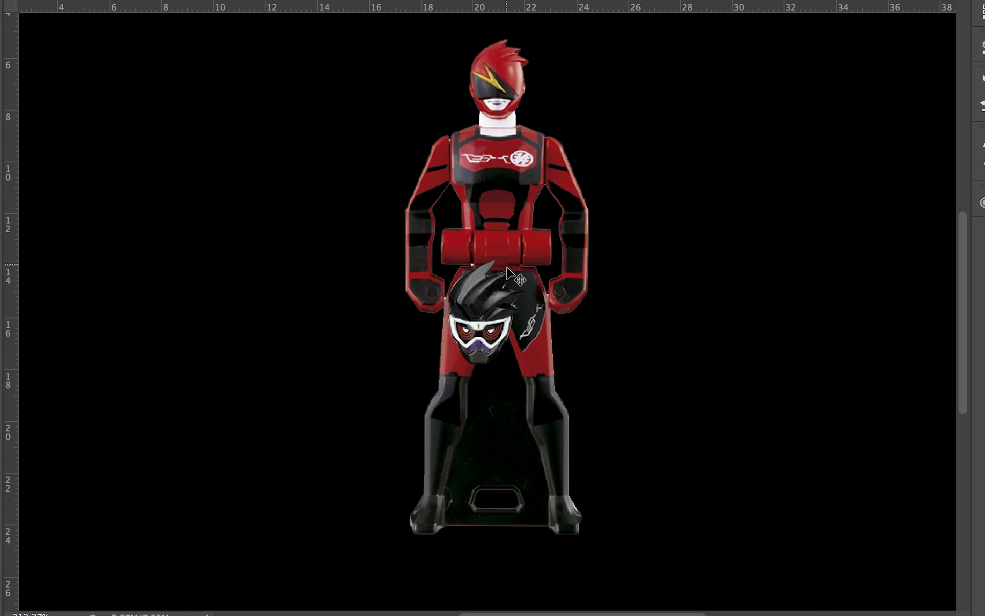
- Position the pasted helmet head on the red key's neck and commit it
mouse_move(549, 337)
left_mouse_down()
mouse_move(572, 141)
mouse_move(527, 145)
left_mouse_up()
key("ctrl+z")
key("ctrl+t")
key("ctrl+z")
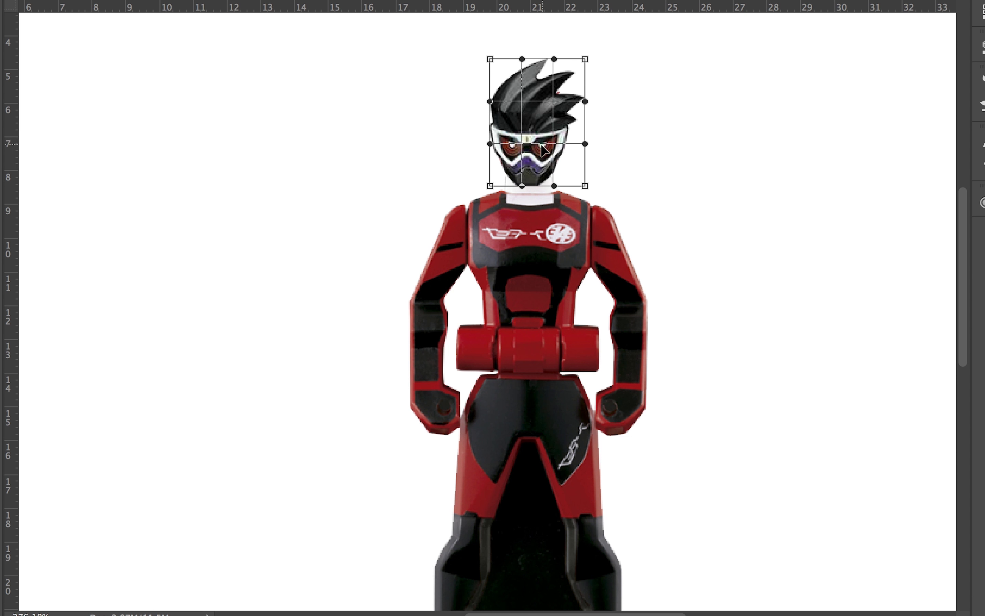
key("Return")
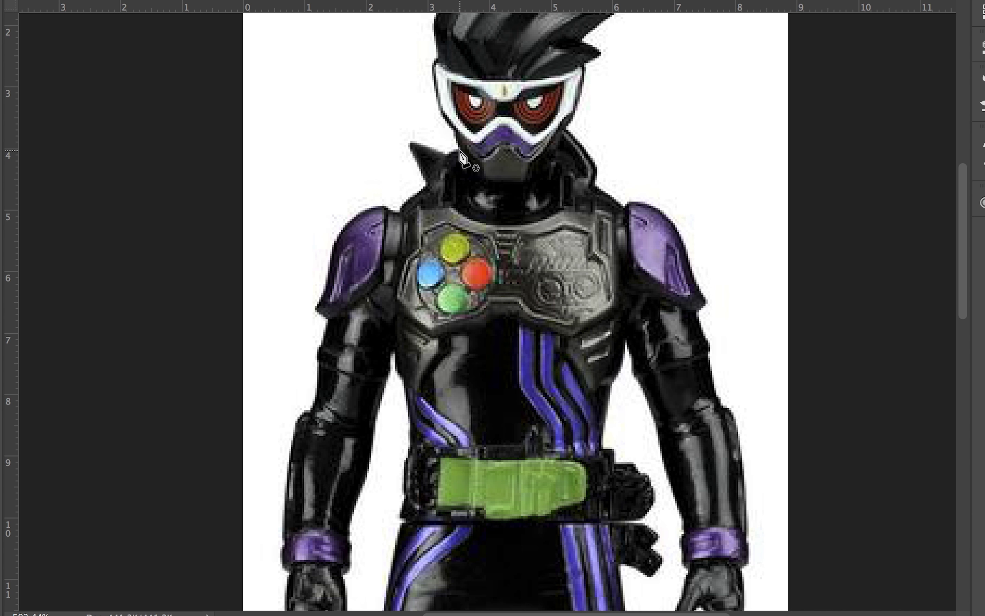
- Trace a pen path around the purple figure's chest armour, from torso to collar
left_click(403, 217)
left_click_drag(398, 351, 407, 375)
left_click_drag(602, 445, 615, 349)
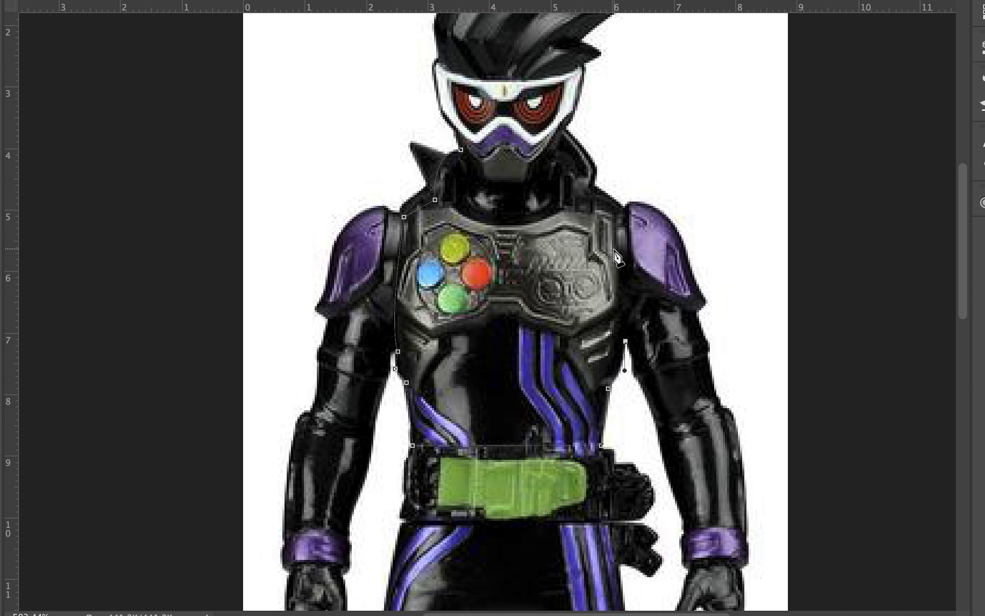
left_click(621, 208)
left_click(595, 186)
left_click(567, 129)
left_click(532, 184)
left_click(491, 186)
- Copy the chest armour into the red key document and place it on the torso
right_click(461, 226)
left_click(509, 309)
key("Return")
key("super+c")
key("super+v")
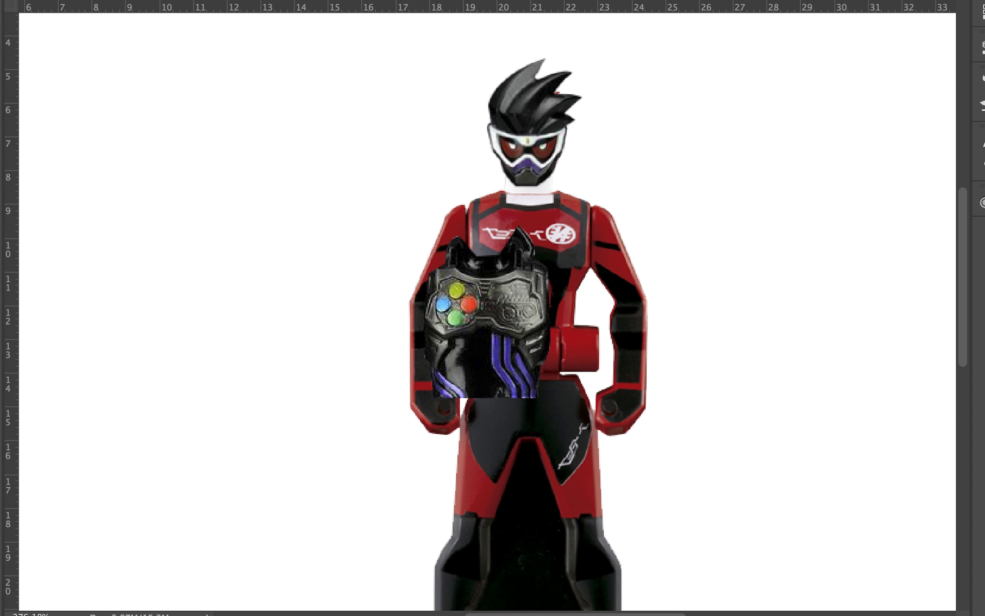
left_click_drag(551, 217, 557, 230)
- Warp the chest armour to narrow at the waist and meet the buckle
key("super+t")
key("super+equal")
left_click_drag(444, 346, 458, 346)
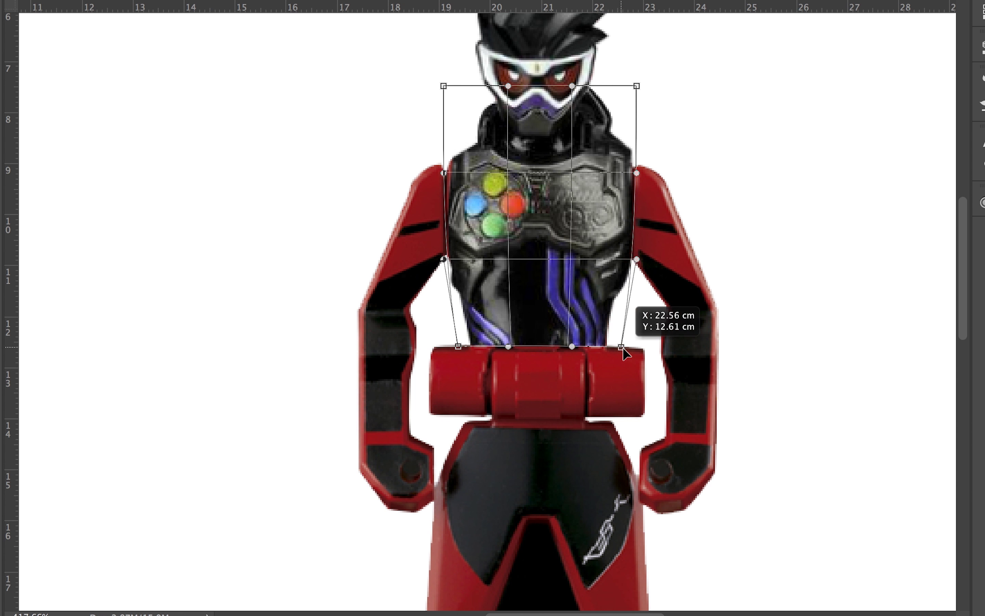
left_click_drag(636, 347, 624, 346)
left_click_drag(444, 173, 435, 179)
left_click_drag(508, 346, 568, 349)
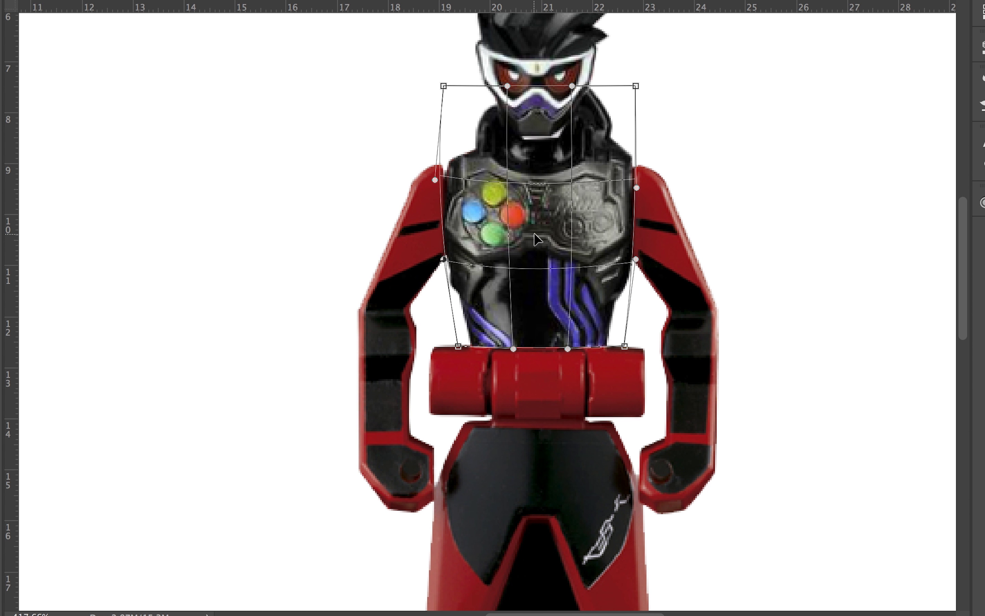
left_click_drag(533, 222, 534, 232)
key("Return")
- Return to the purple figure document
scroll(535, 181, "up", 3)
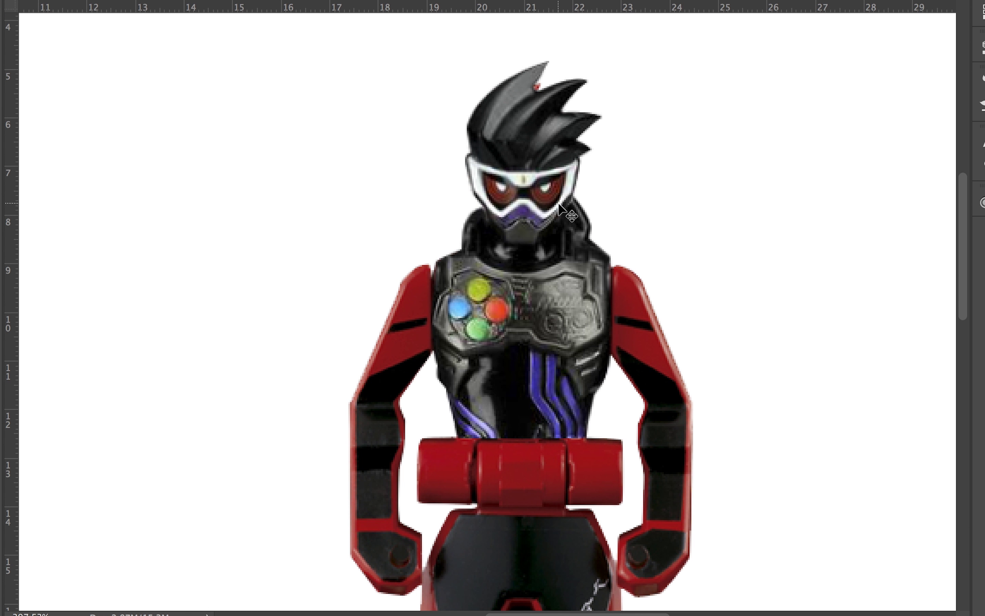
key("e")
scroll(652, 217, "down", 2)
scroll(579, 191, "up", 3)
scroll(526, 161, "up", 3)
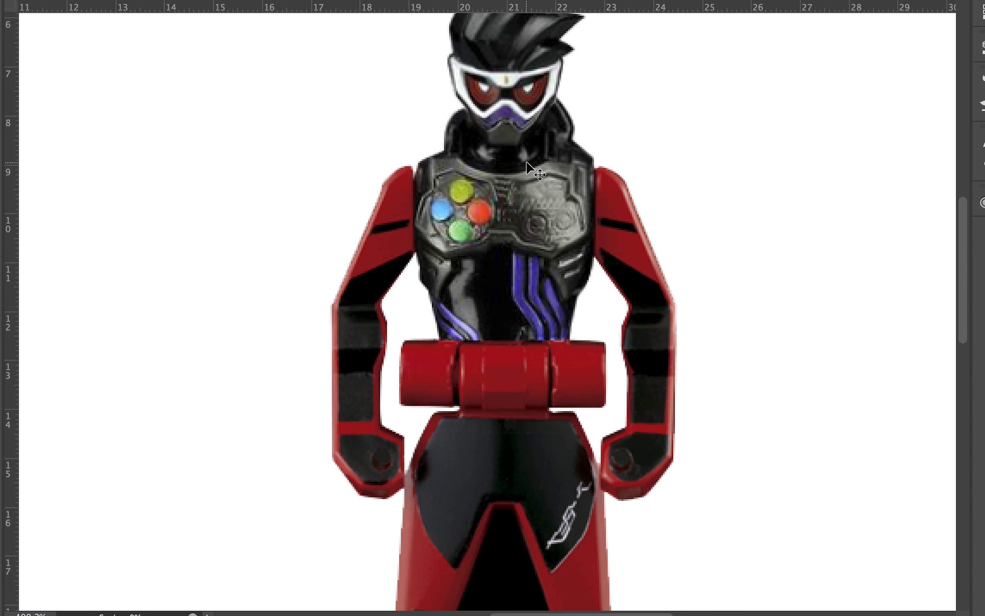
key("ctrl+Tab")
key("ctrl+Tab")
key("ctrl+Tab")
- Trace a pen path around the purple figure's left thigh and knee band
scroll(501, 305, "down", 3)
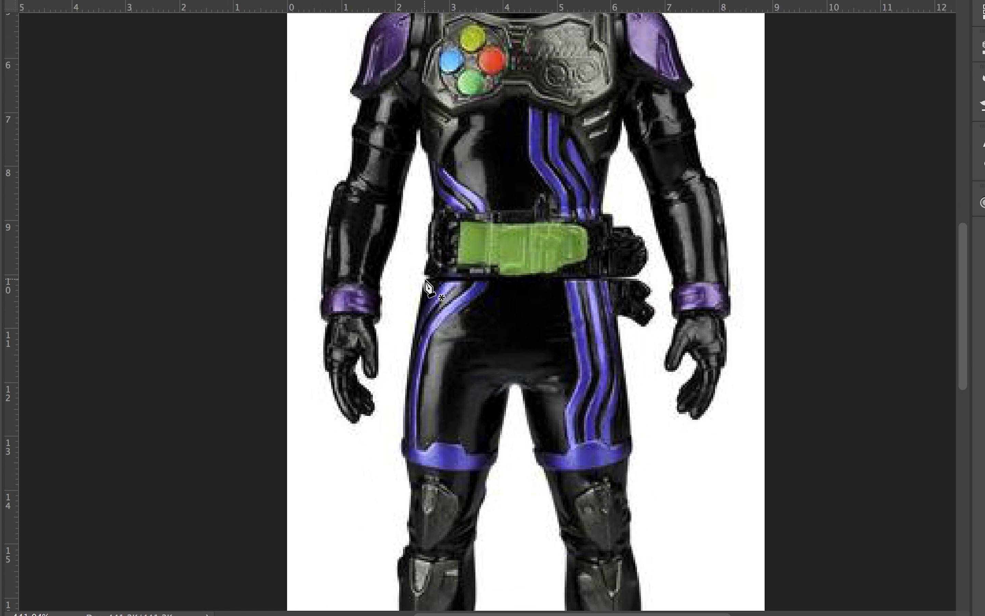
key("p")
left_click(424, 279)
mouse_move(406, 439)
left_mouse_down()
mouse_move(412, 497)
mouse_move(409, 487)
left_mouse_up()
scroll(407, 444, "up", 2)
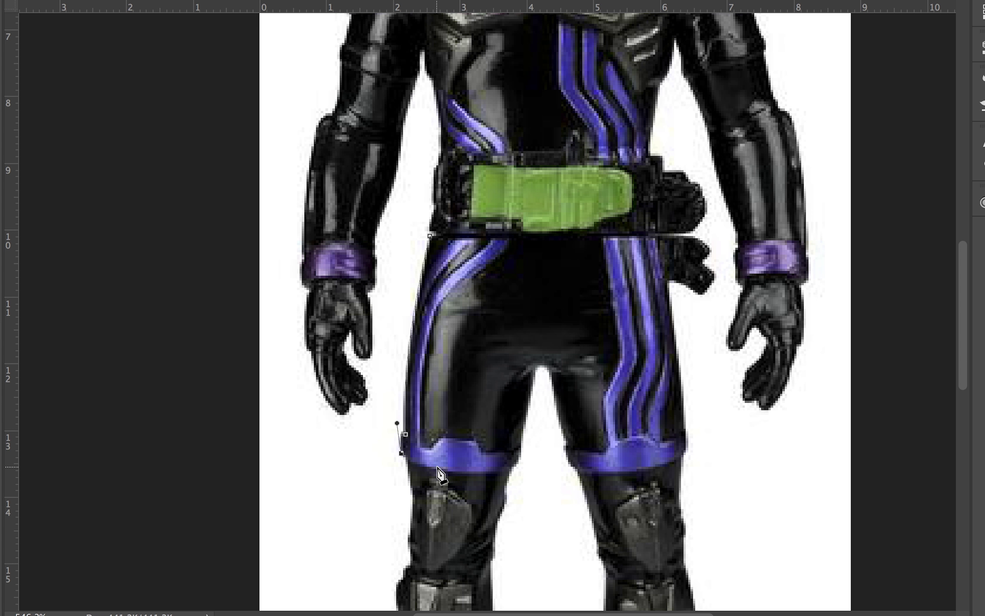
left_click_drag(510, 470, 523, 455)
left_click(430, 236)
- Copy the thigh piece and paste it into the red key document
right_click(611, 228)
key("Return")
key("ctrl+c")
key("ctrl+Tab")
key("ctrl+v")
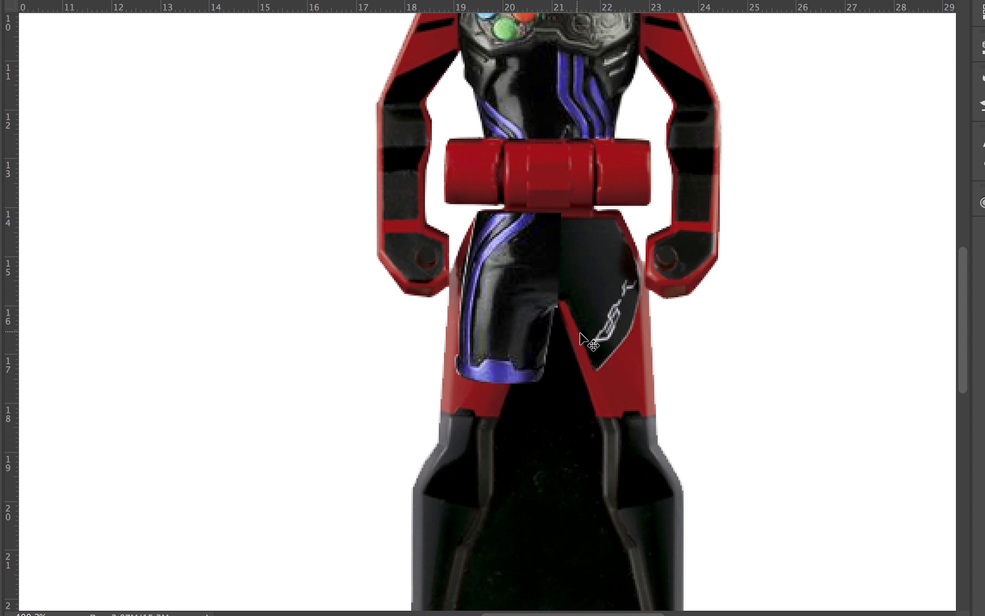
- Warp the thigh over the red key's left leg, then return to the purple figure
key("ctrl+t")
left_click_drag(501, 383, 493, 419)
left_click_drag(552, 332, 548, 320)
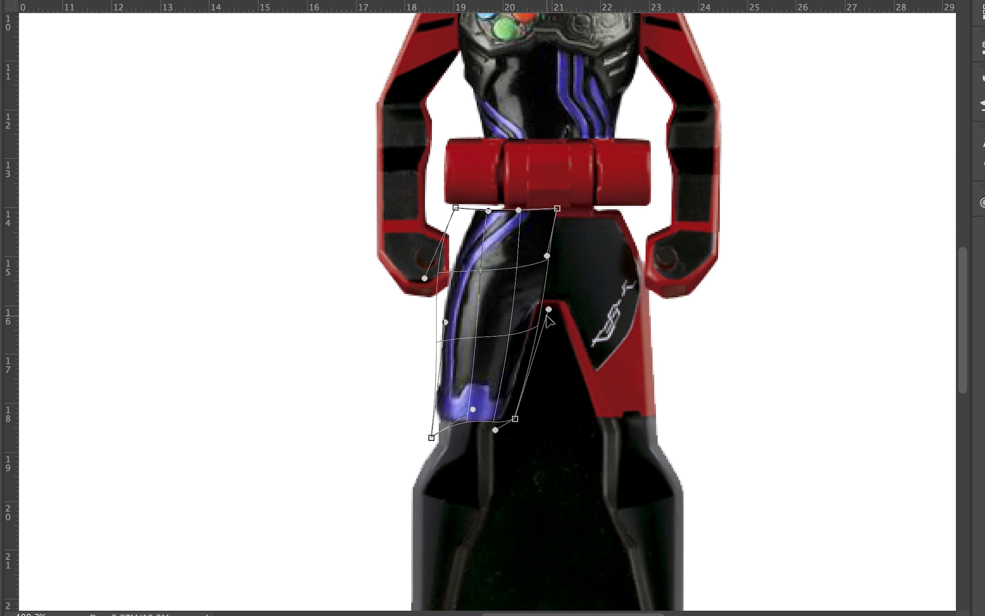
key("Return")
key("ctrl+Tab")
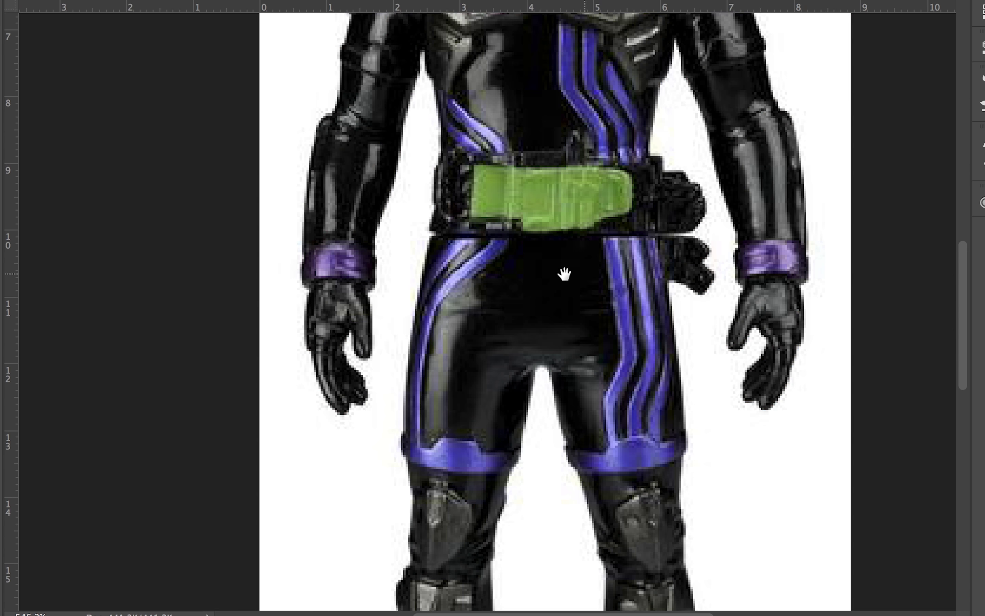
left_click_drag(565, 273, 508, 250)
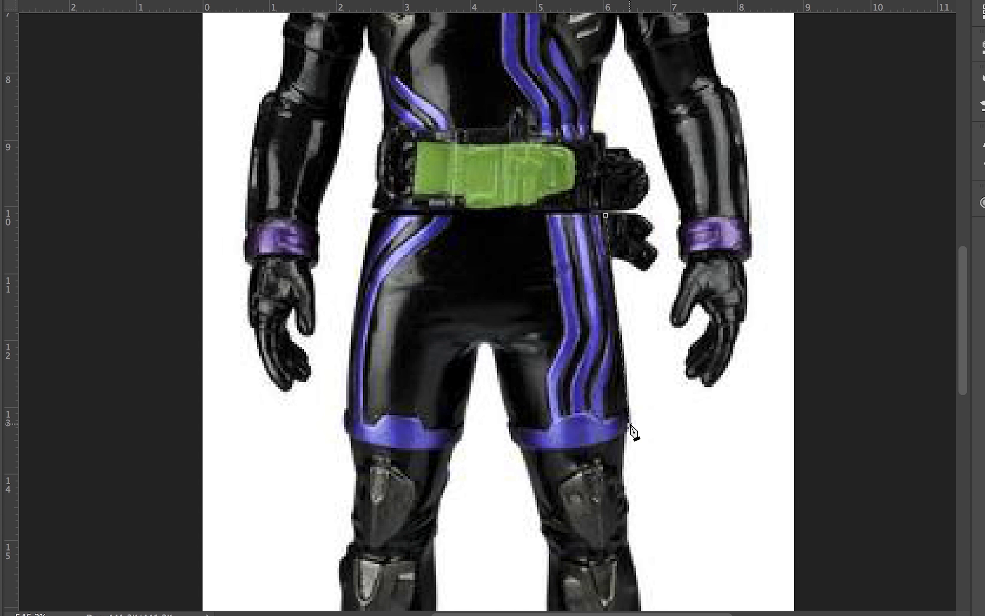
- Trace a pen path around the purple figure's right thigh and knee band
left_click(624, 435)
scroll(630, 425, "up", 2)
scroll(628, 427, "down", 3)
scroll(570, 435, "up", 1)
left_click_drag(517, 445, 511, 436)
left_click(505, 421)
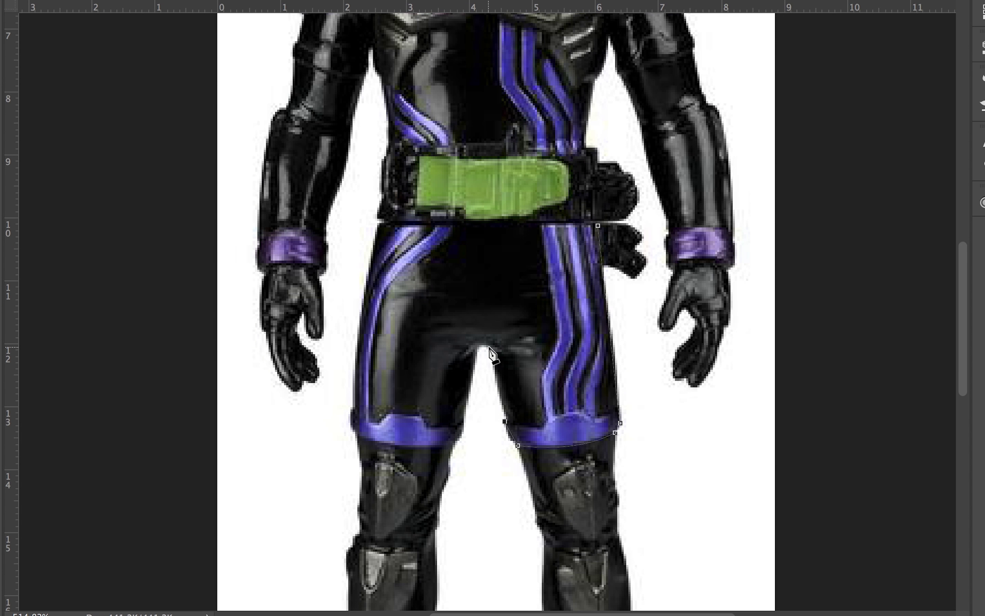
left_click(488, 227)
left_click(598, 225)
- Select the right thigh piece and move it onto the red key's right leg
right_click(593, 282)
left_click(610, 359)
key("Return")
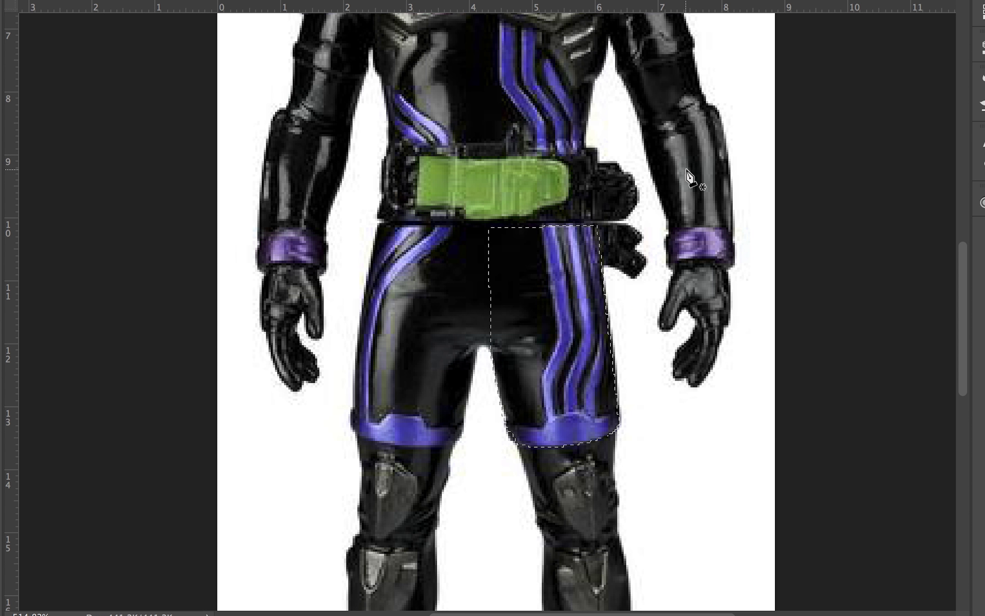
right_click(566, 288)
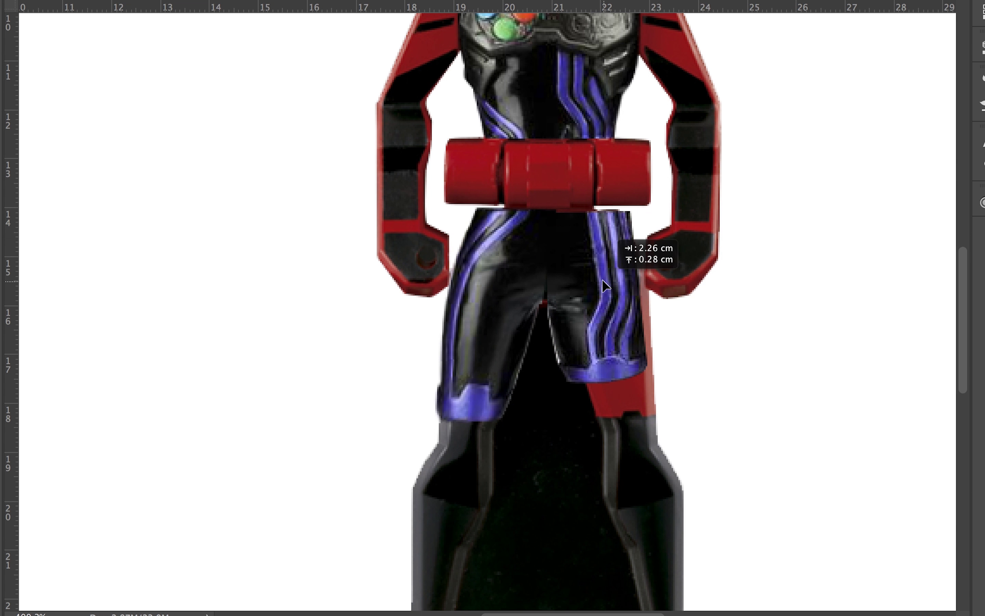
left_click_drag(602, 280, 604, 334)
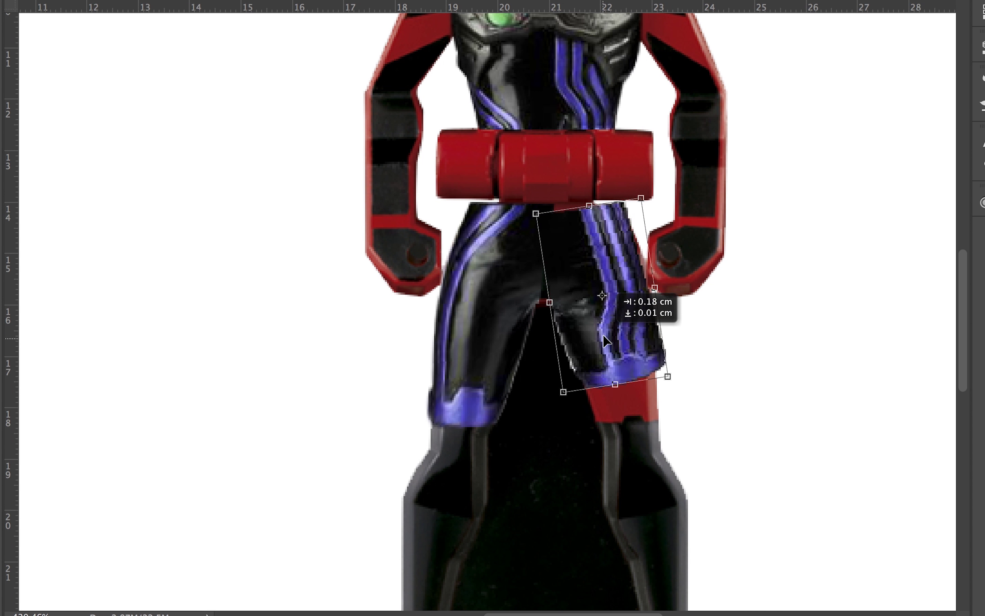
- Warp the leg piece to run from the buckle down over the knee
left_click_drag(668, 375, 670, 439)
mouse_move(564, 391)
left_mouse_down()
mouse_move(589, 468)
mouse_move(583, 450)
left_mouse_up()
left_click_drag(671, 439, 664, 451)
left_click_drag(583, 450, 572, 439)
left_click_drag(554, 333, 565, 310)
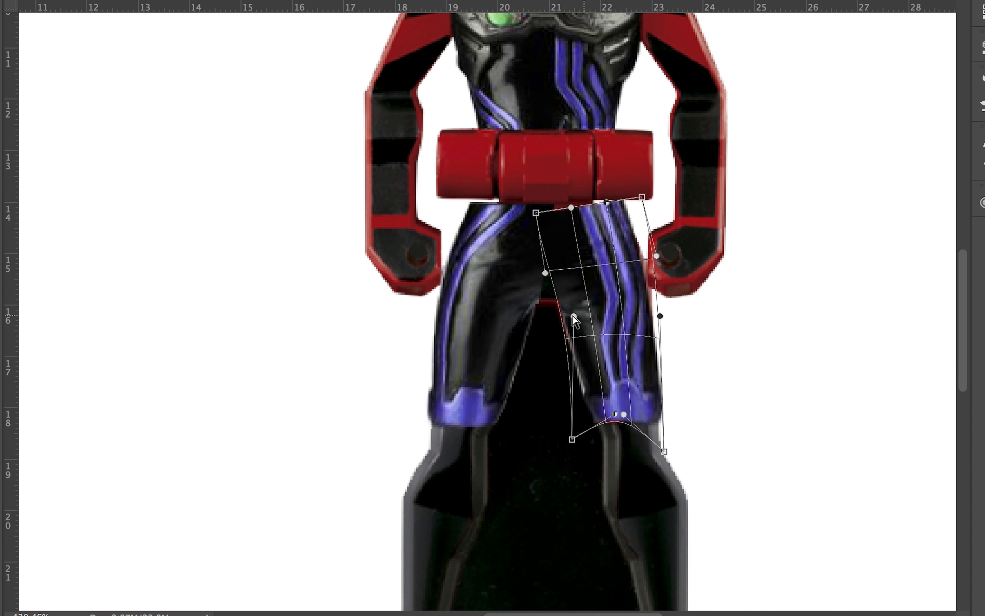
mouse_move(535, 213)
left_mouse_down()
mouse_move(543, 201)
mouse_move(603, 211)
left_mouse_up()
left_click_drag(657, 256, 663, 255)
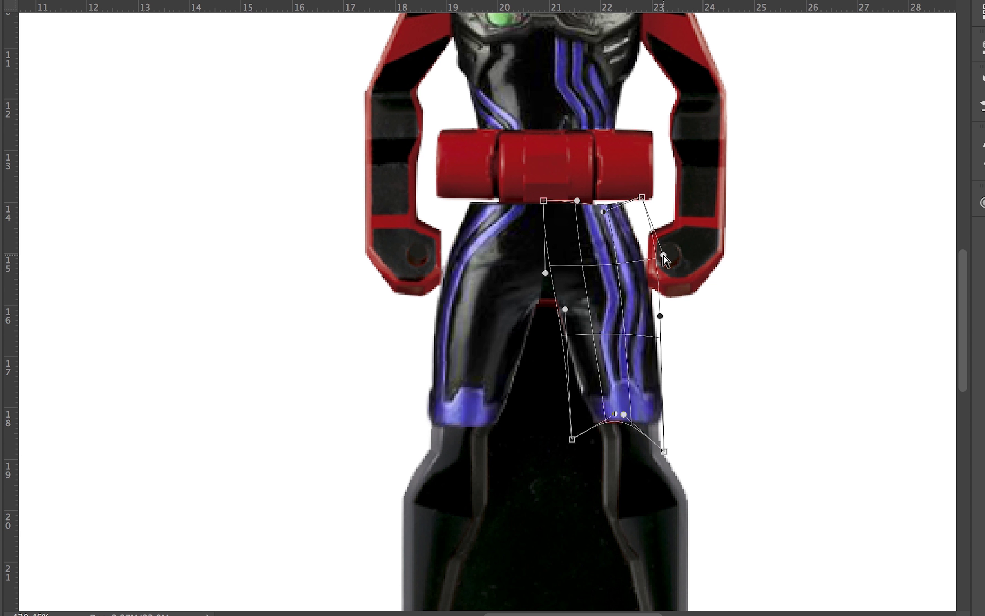
left_click_drag(572, 439, 569, 443)
left_click_drag(614, 413, 616, 425)
key("Return")
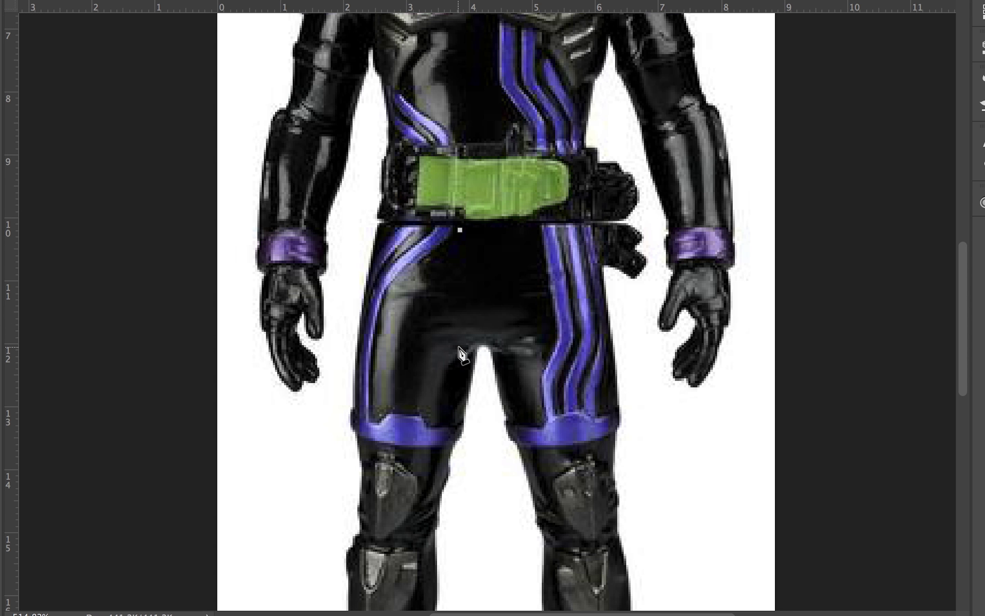
- Cut out the crotch piece with no feathering, place it, and zoom to fit
left_click(461, 231)
right_click(487, 285)
left_click(515, 359)
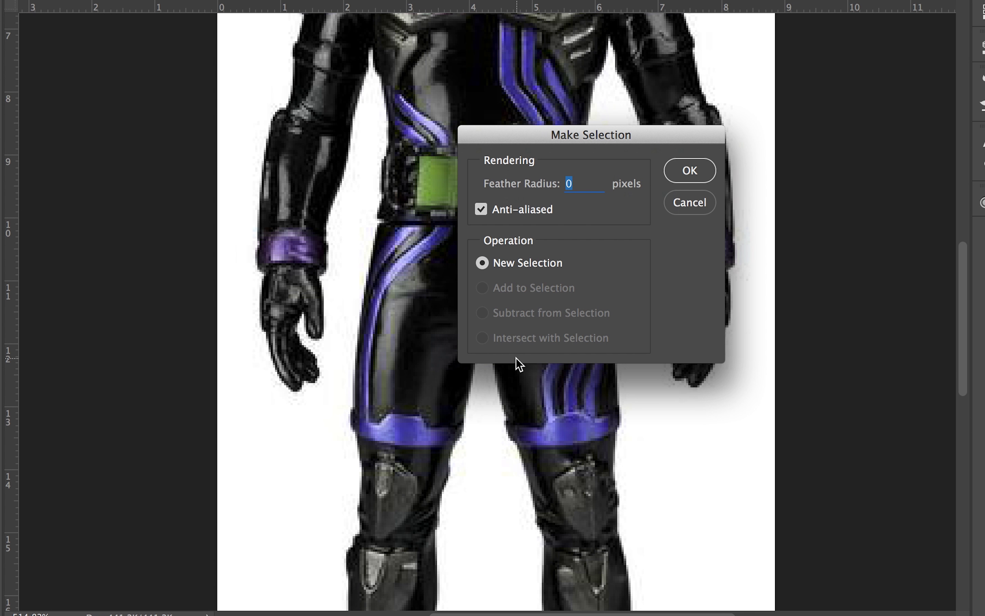
left_click(692, 169)
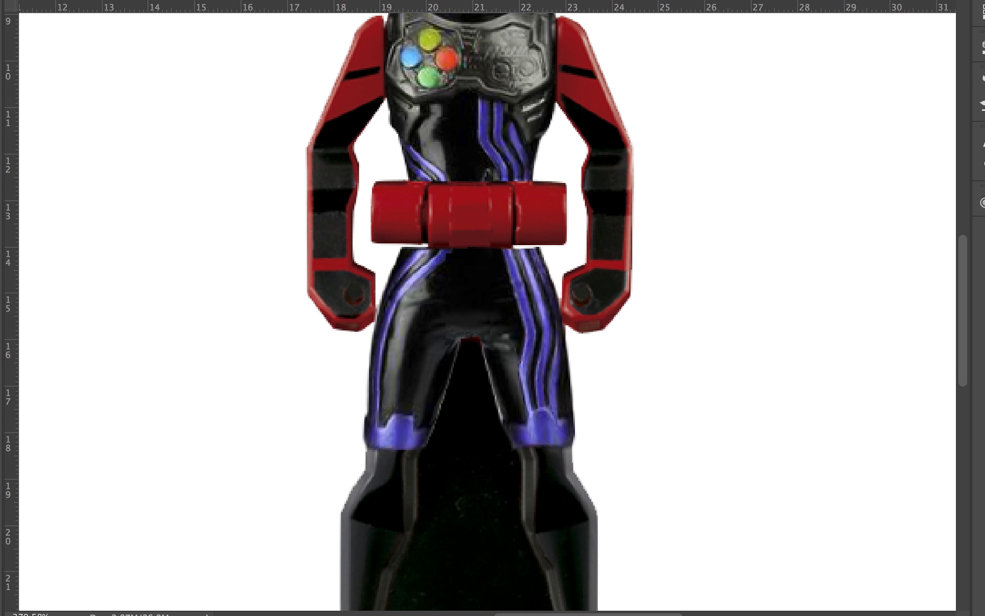
key("Return")
key("ctrl+0")
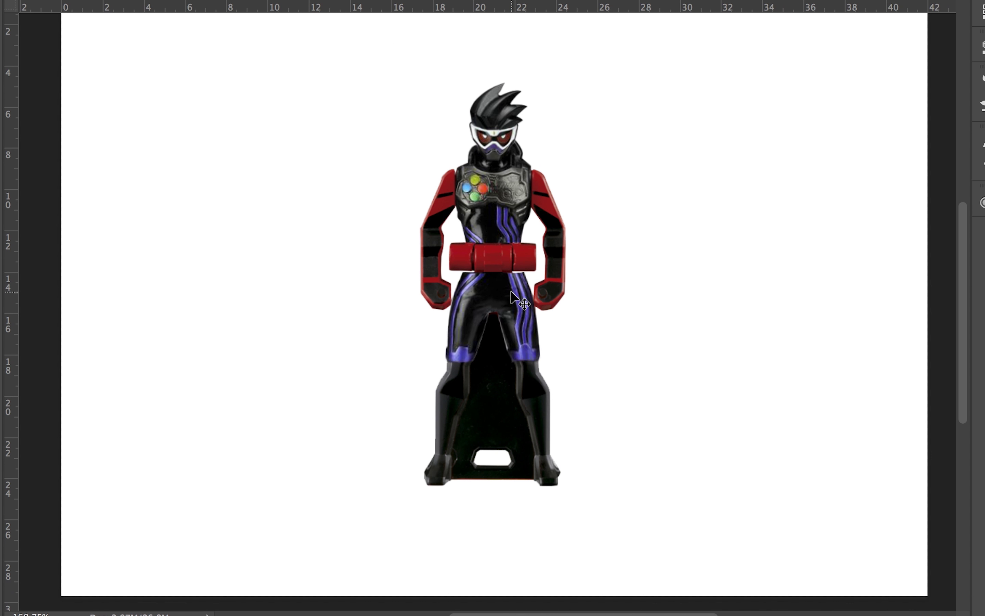
- Trace the purple boot and turn the outline into a selection
scroll(496, 297, "up", 3)
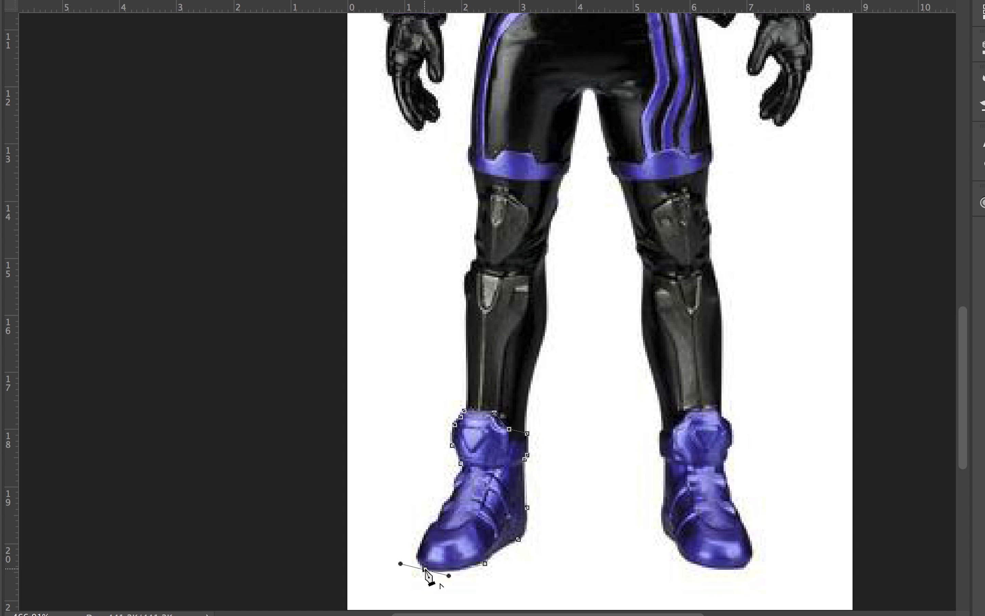
left_click(418, 557)
left_click(438, 521)
left_click_drag(451, 500, 456, 499)
right_click(476, 460)
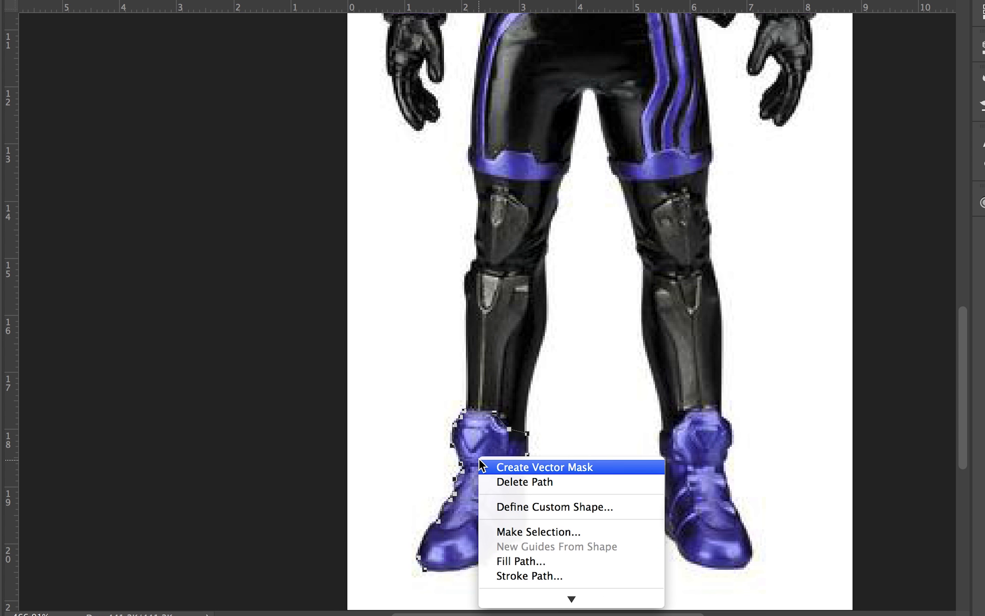
left_click(529, 532)
- Scale the pasted boot down to fit the figure's left foot
key("ctrl+t")
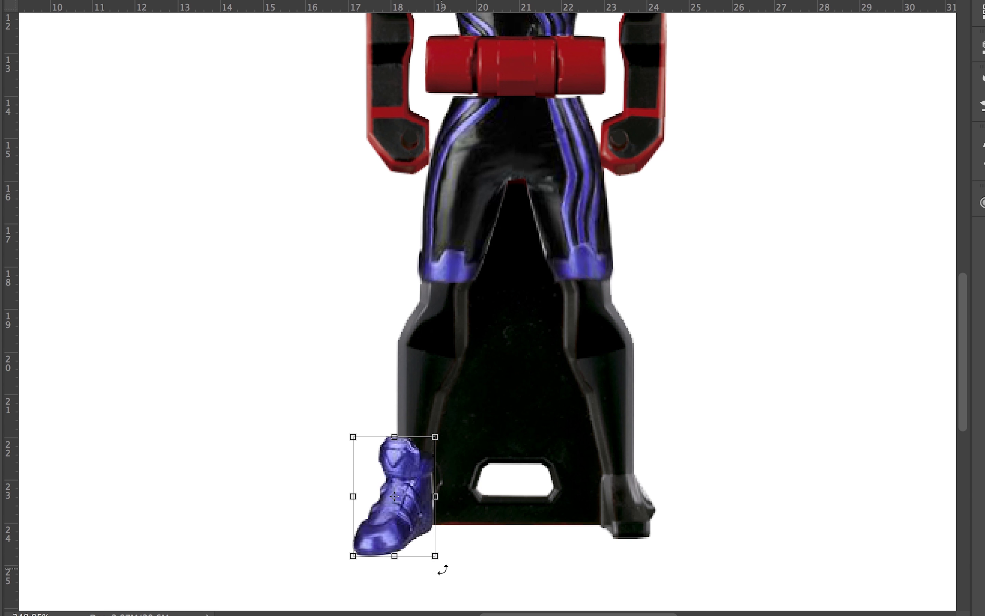
left_click_drag(433, 554, 409, 517)
scroll(412, 525, "down", 1)
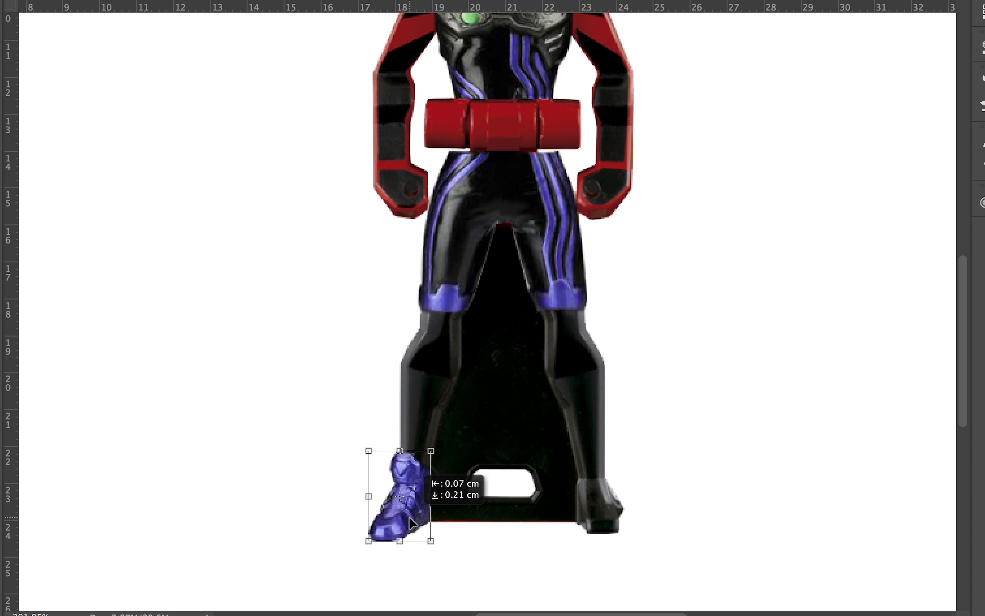
key("Return")
- Place a horizontally mirrored copy of the boot on the right foot
scroll(435, 451, "down", 3)
scroll(397, 506, "up", 3)
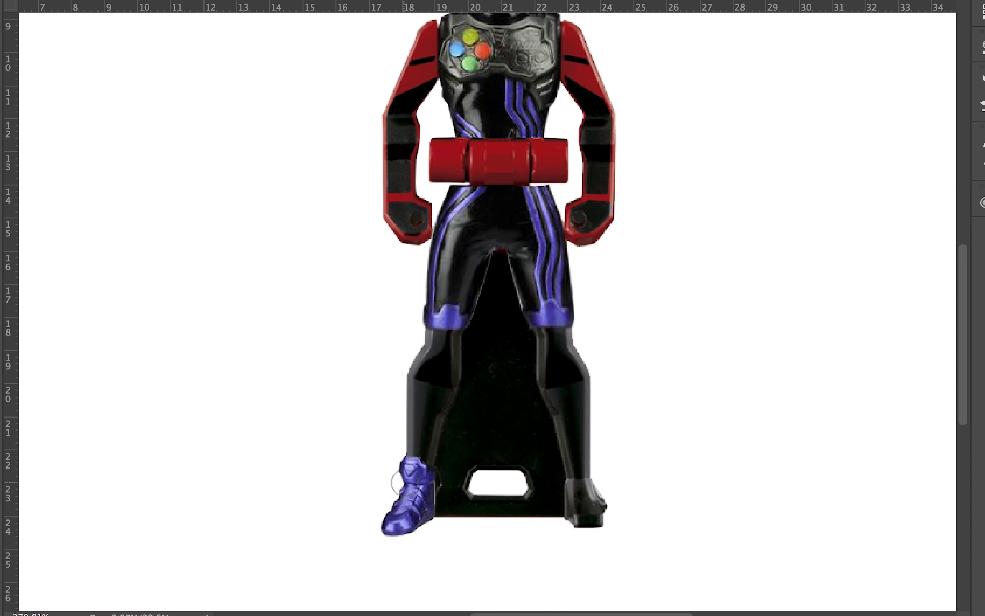
scroll(412, 487, "up", 3)
right_click(786, 473)
mouse_move(416, 472)
left_mouse_down()
mouse_move(790, 473)
mouse_move(705, 496)
left_mouse_up()
left_click(817, 583)
key("Return")
key("b")
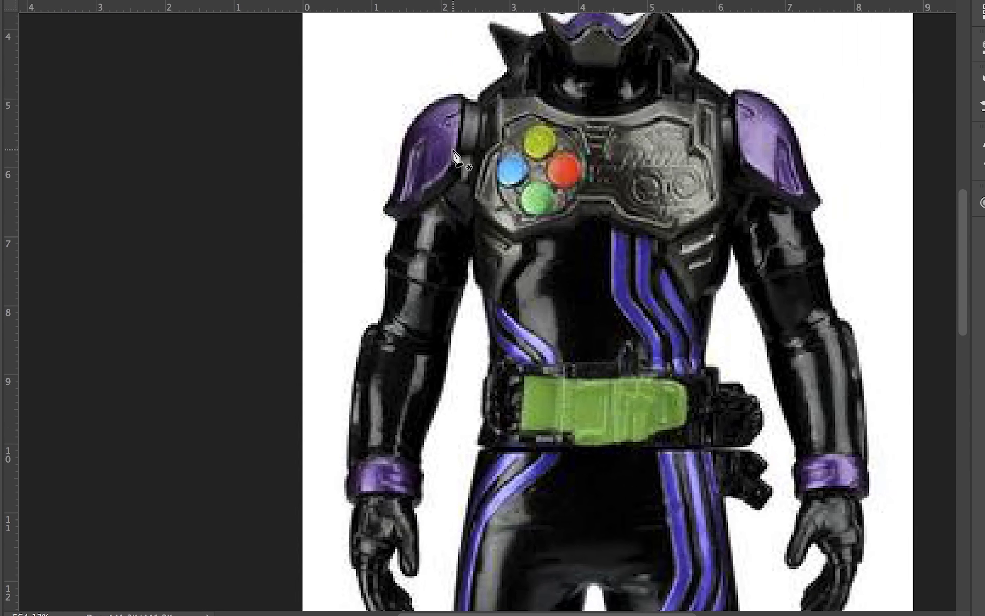
- Trace the purple shoulder pad and set a horizontally flipped copy on the right shoulder
scroll(454, 153, "up", 1)
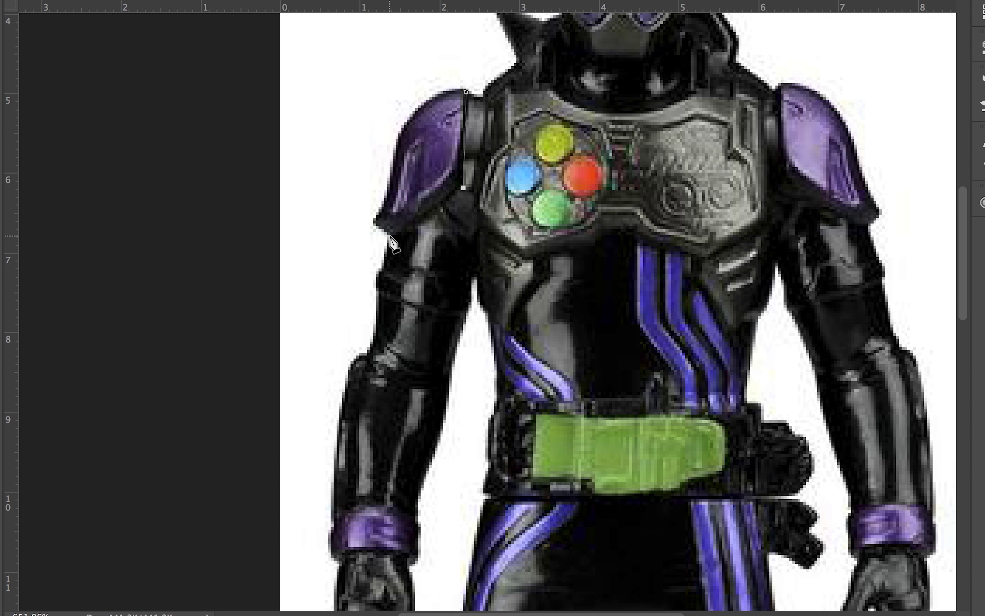
left_click_drag(390, 236, 374, 223)
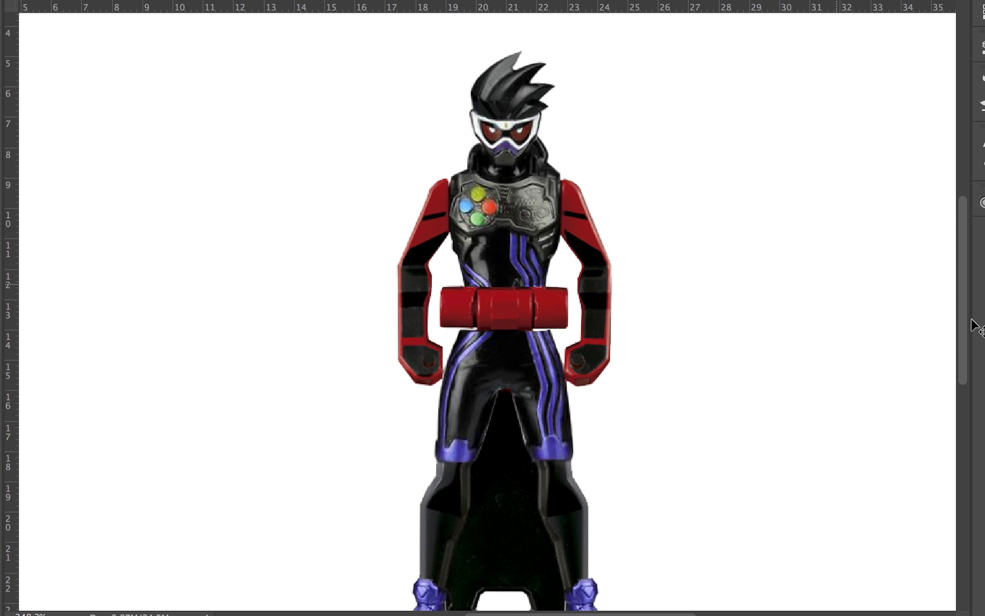
right_click(594, 206)
left_click(649, 416)
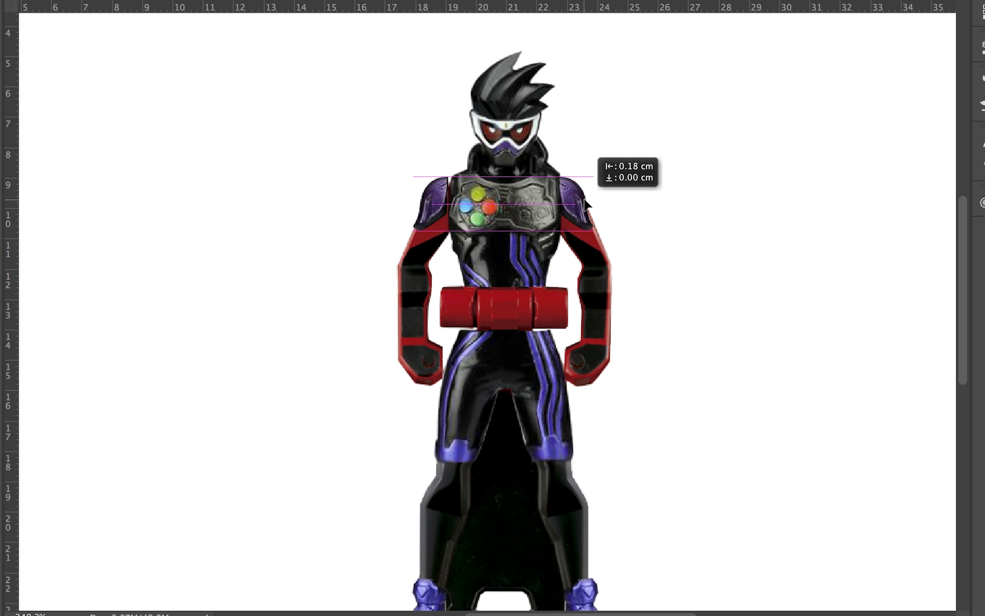
left_click_drag(589, 176, 589, 206)
key("Return")
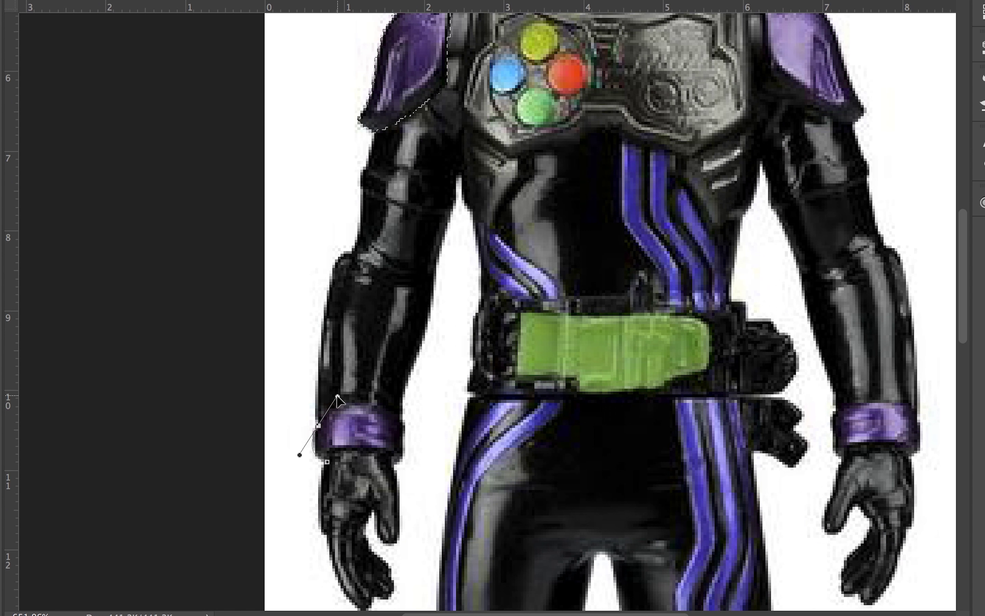
- Trace a pen path around the purple figure's wrist band
right_click(344, 485)
left_click(324, 463)
left_click_drag(363, 451, 415, 453)
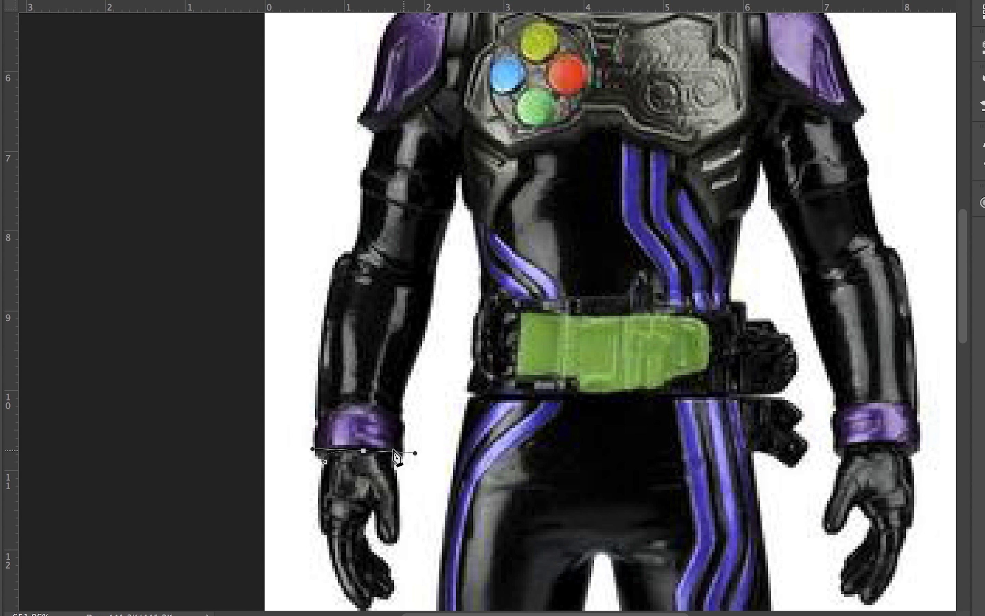
left_click_drag(366, 406, 333, 402)
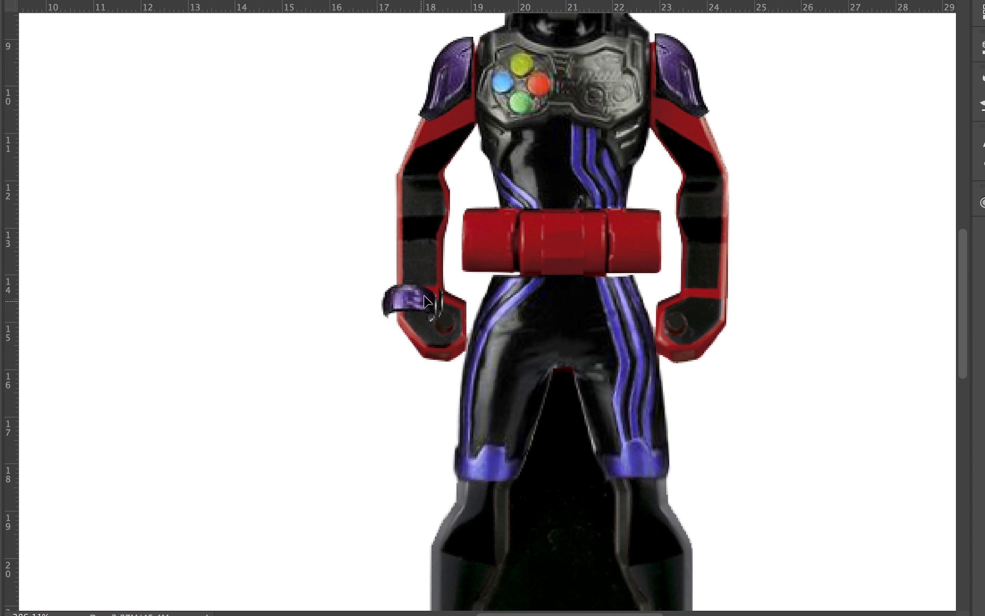
- Place the wrist band on the left wrist and reshape it to fit
scroll(463, 304, "up", 1)
left_click_drag(419, 270, 423, 272)
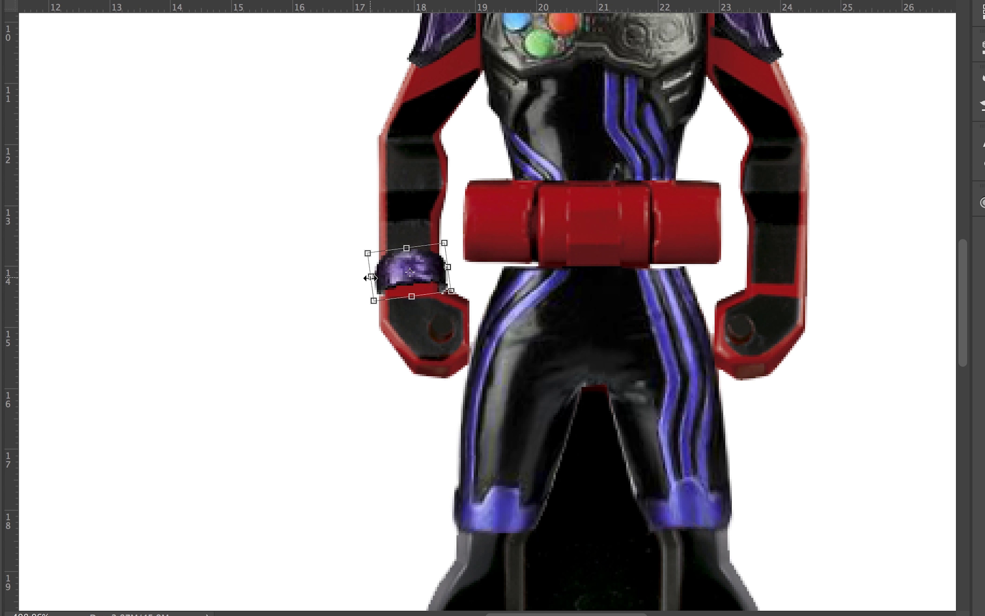
key("Return")
key("ctrl+t")
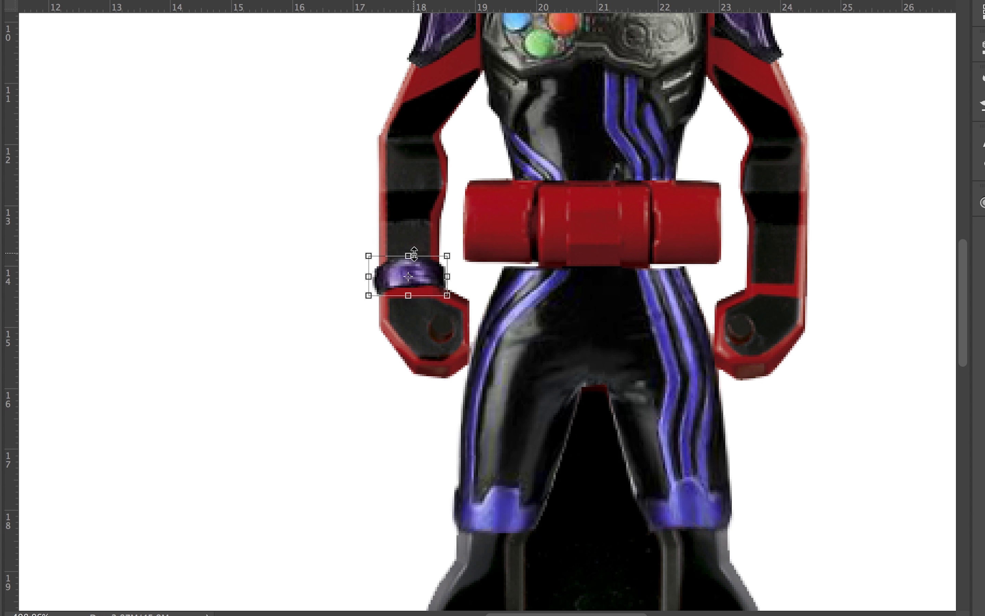
left_click_drag(363, 272, 371, 272)
key("Return")
key("Return")
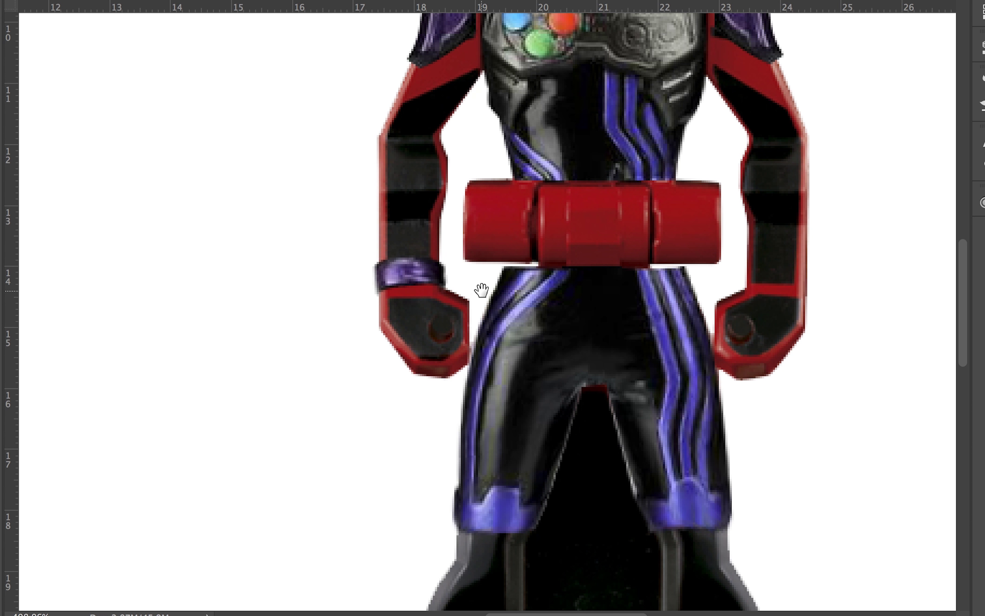
- Put a horizontally flipped, narrowed copy of the band on the right wrist
scroll(479, 288, "right", 3)
key("ctrl+alt+t")
right_click(651, 330)
mouse_move(273, 333)
left_mouse_down()
mouse_move(639, 336)
mouse_move(607, 336)
left_mouse_up()
left_click(694, 556)
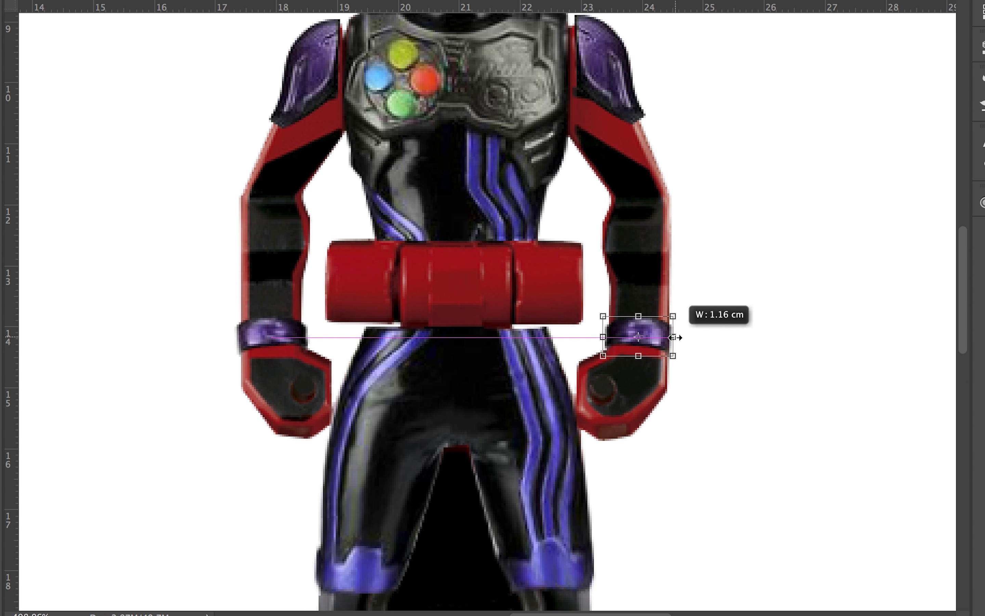
key("Return")
scroll(675, 347, "down", 3)
scroll(490, 224, "up", 2)
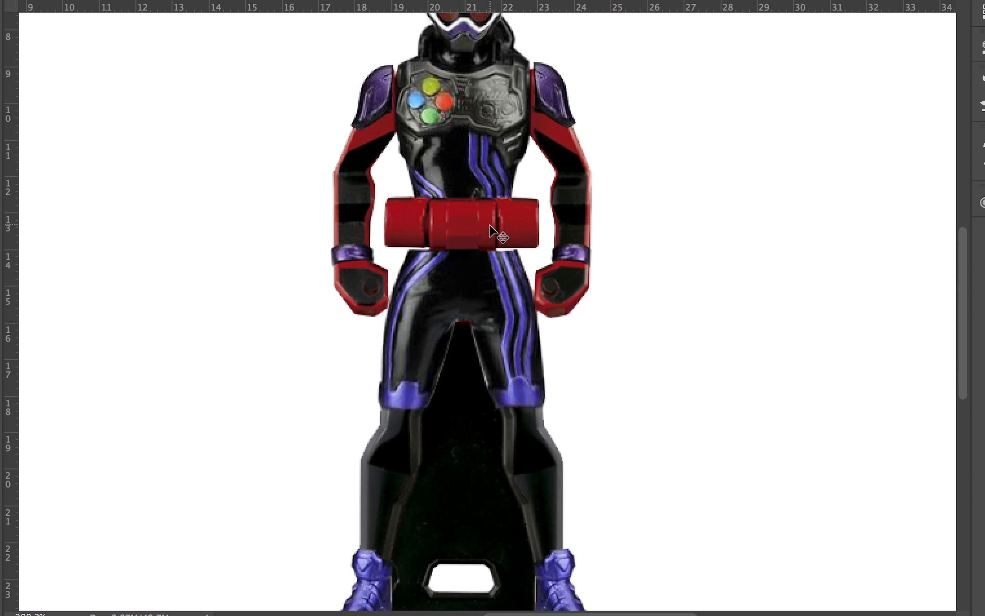
- Desaturate the red belt and arms to grey-black with Hue/Saturation: Saturation -100, Lightness -61
key("ctrl+u")
left_click_drag(953, 155, 813, 127)
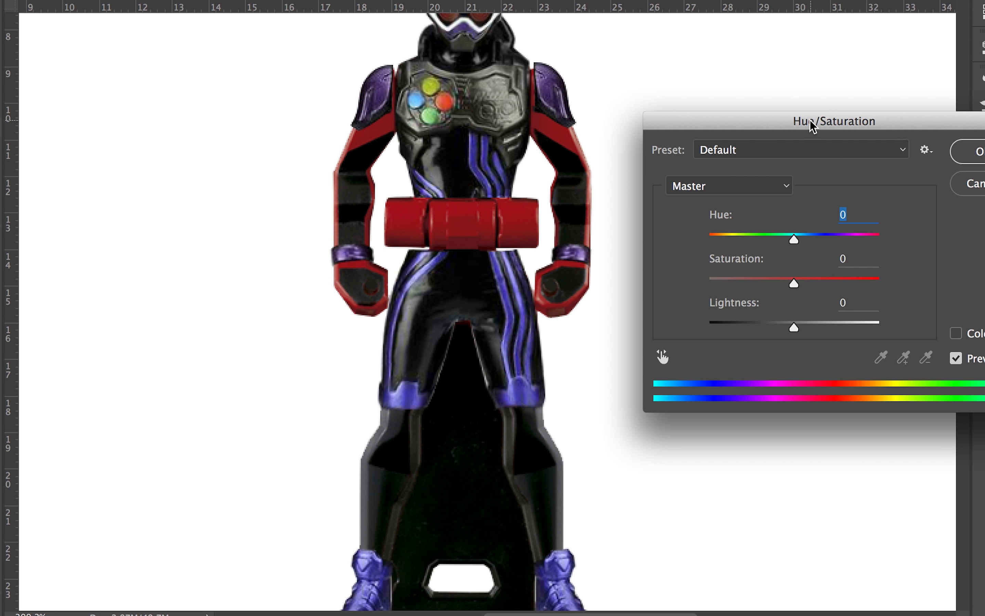
left_click_drag(822, 124, 799, 25)
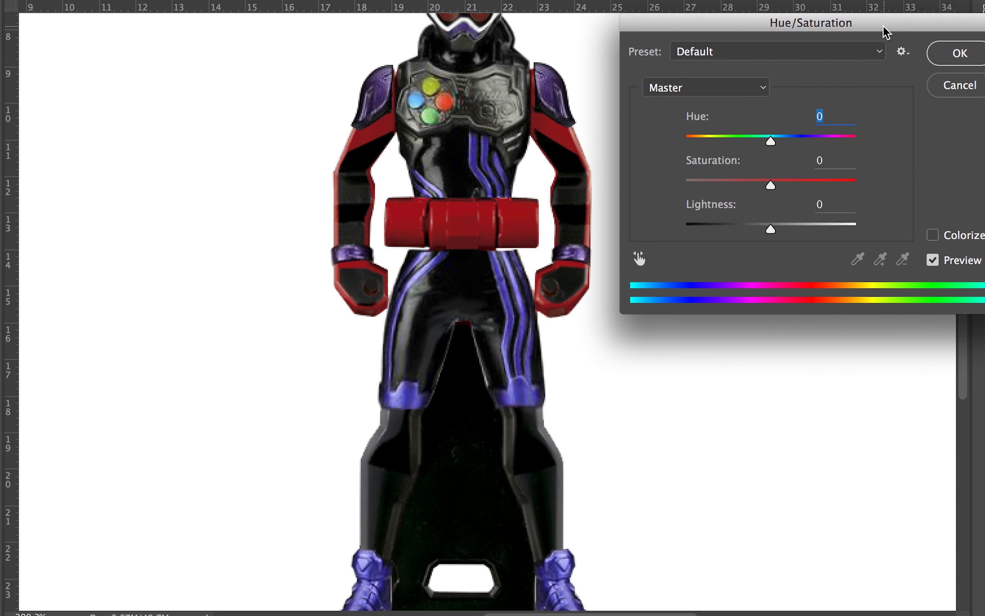
mouse_move(772, 231)
left_mouse_down()
mouse_move(703, 231)
mouse_move(726, 231)
left_mouse_up()
left_click_drag(771, 186, 722, 186)
left_click_drag(726, 230, 748, 231)
left_click_drag(722, 186, 685, 185)
left_click_drag(747, 231, 719, 230)
key("Return")
- Fit the whole figure on screen and scroll to inspect the darkened belt and arms
key("super+0")
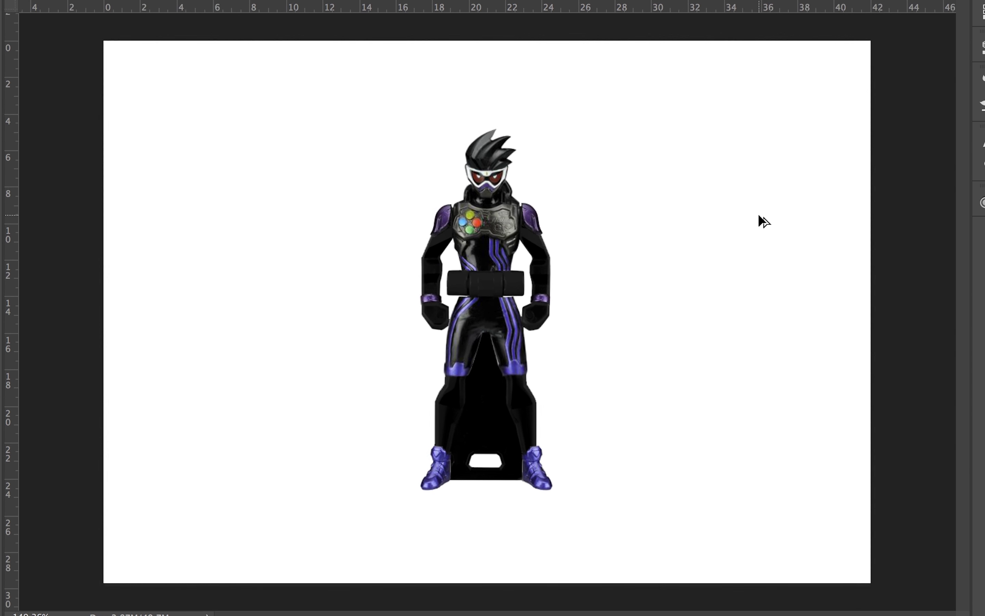
scroll(587, 280, "up", 3)
scroll(588, 280, "up", 5)
scroll(502, 484, "down", 2)
scroll(456, 300, "down", 3)
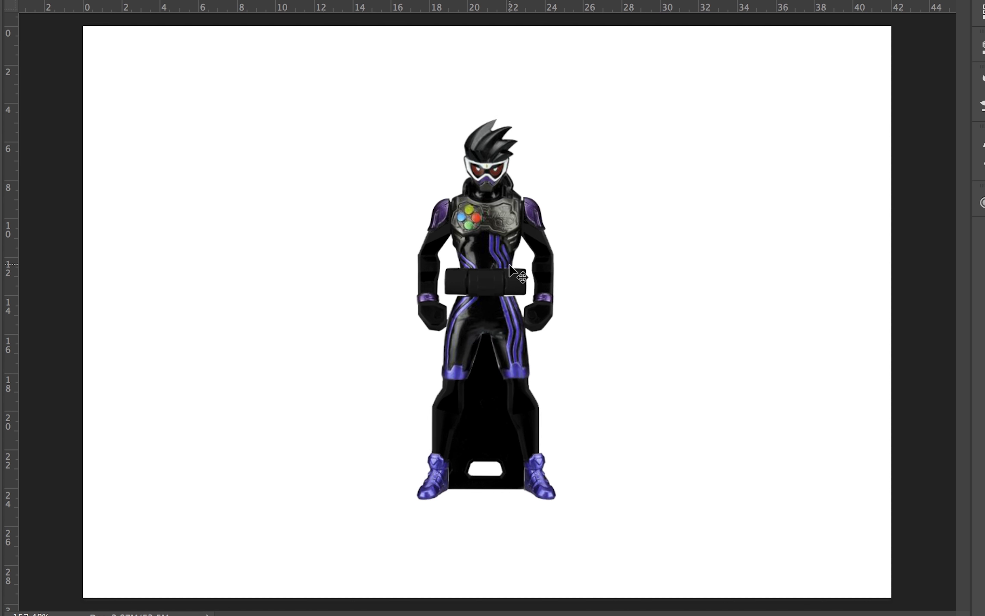
- Clear the small selection along the hip edge and check the path there
scroll(453, 283, "up", 3)
scroll(452, 282, "up", 3)
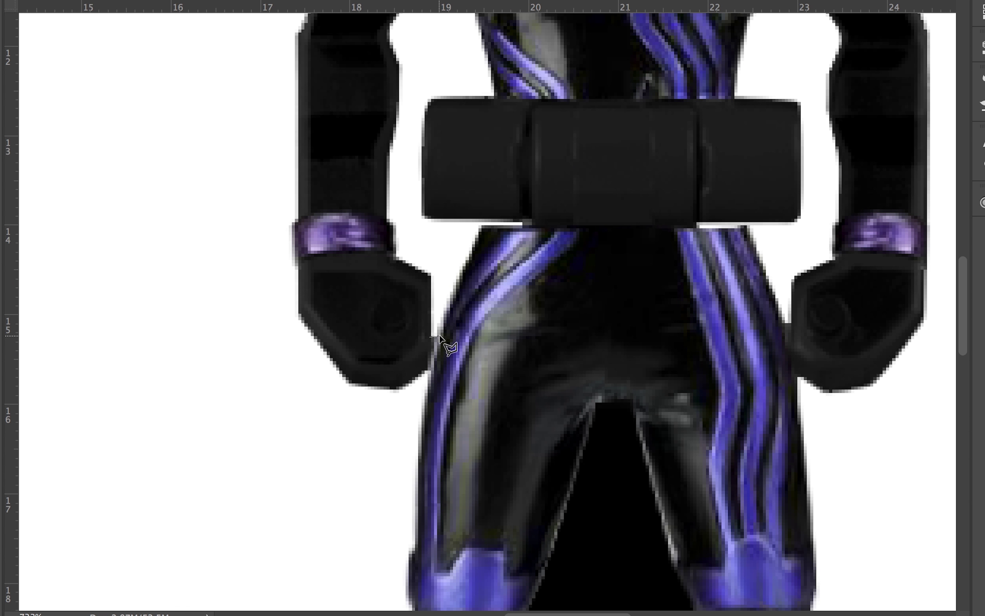
left_click(428, 370)
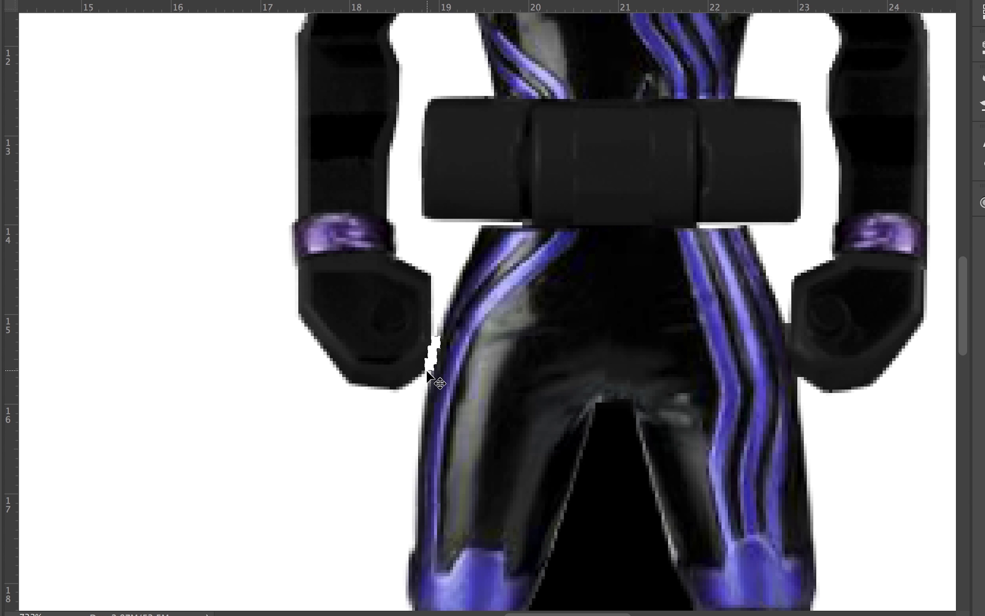
left_click(444, 368)
scroll(434, 356, "up", 1)
scroll(435, 342, "down", 2)
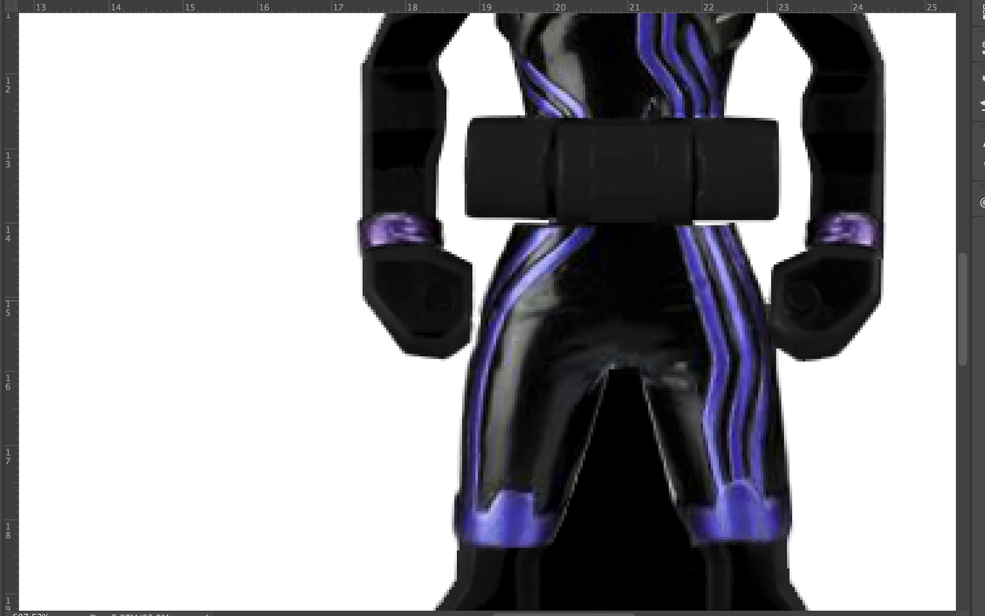
scroll(776, 317, "up", 2)
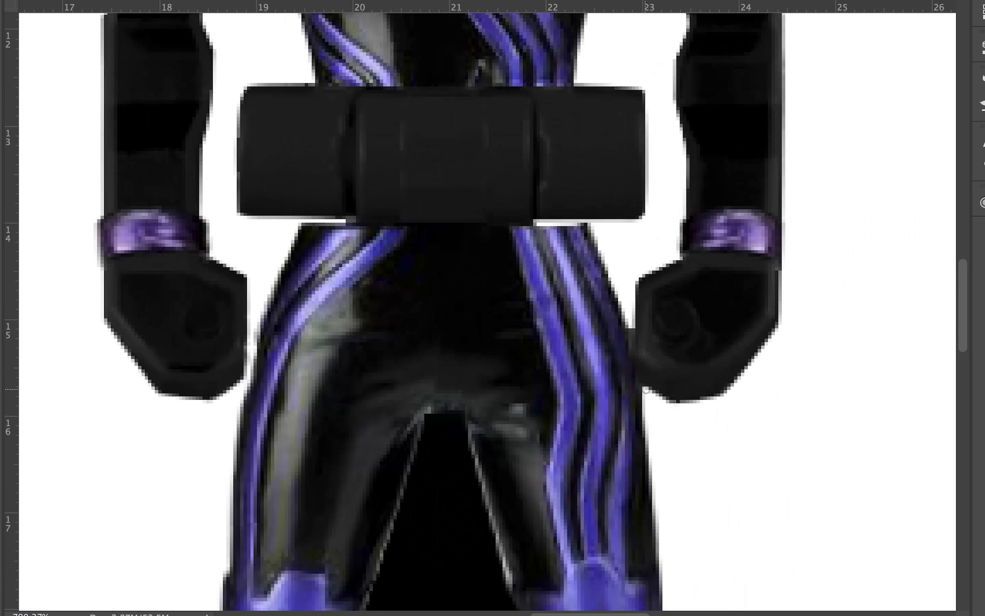
right_click(633, 361)
key("Escape")
scroll(635, 341, "up", 2)
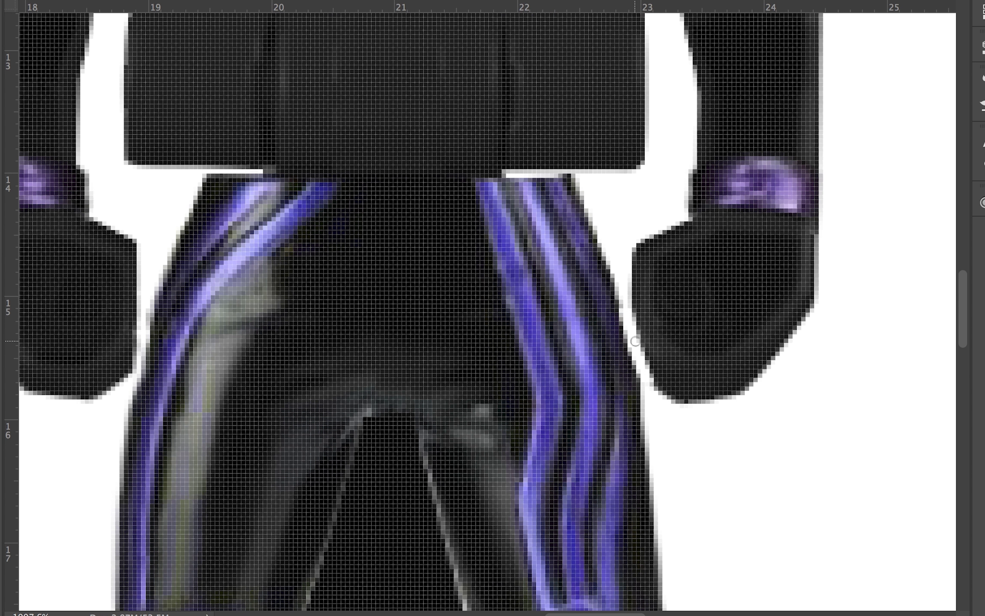
scroll(636, 341, "down", 4)
scroll(620, 281, "up", 2)
scroll(619, 283, "down", 2)
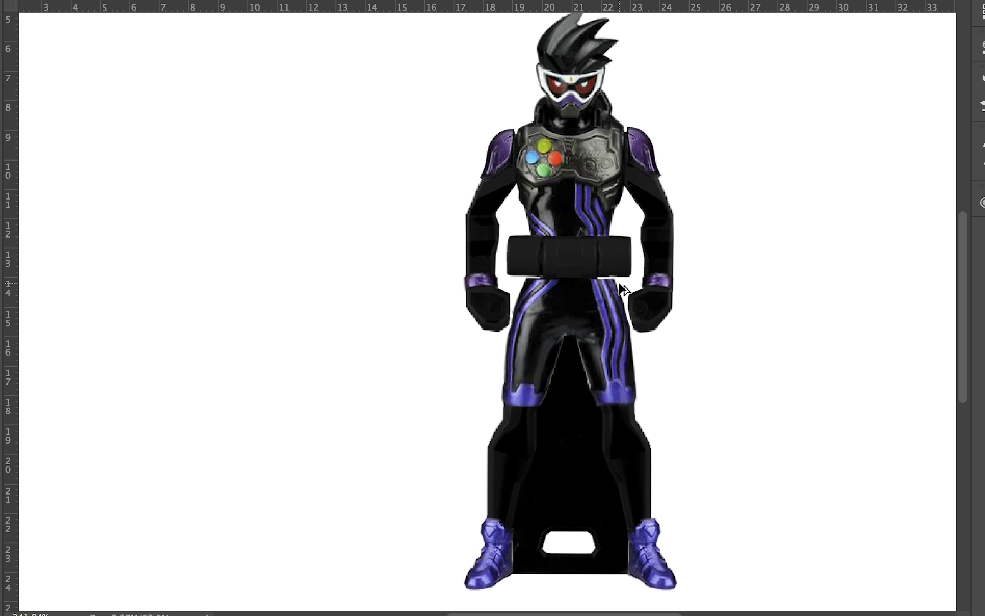
- Soften the key with a 2.0-pixel Gaussian Blur and raise the Levels black input to 13
key("ctrl+alt+f")
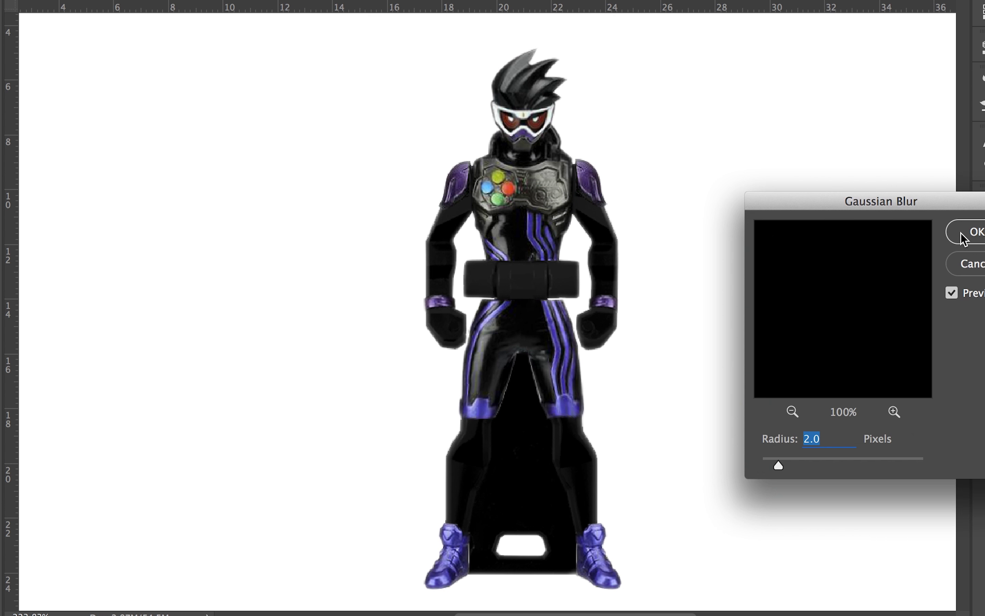
left_click(969, 235)
key("ctrl+l")
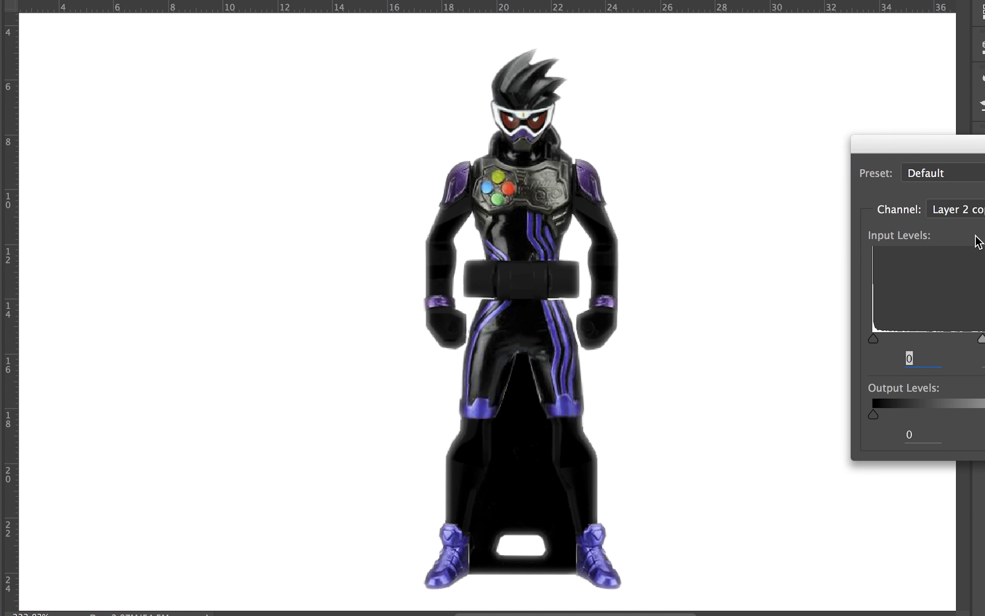
left_click_drag(873, 339, 884, 338)
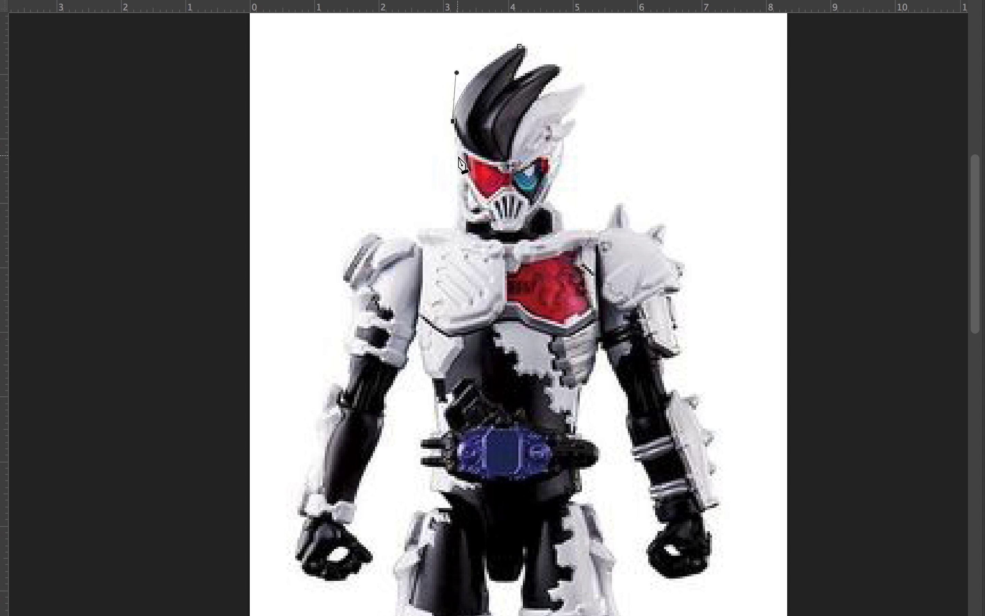
- Trace the Genm helmet and its horn with the Pen tool and make it a selection
left_click(458, 152)
left_click_drag(462, 173, 467, 177)
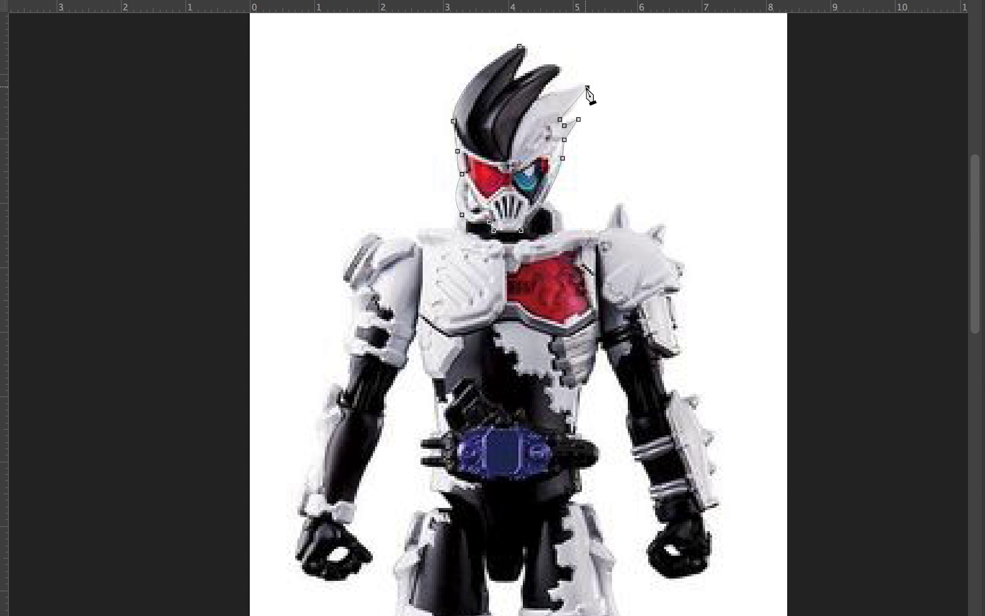
left_click_drag(537, 99, 529, 115)
right_click(510, 84)
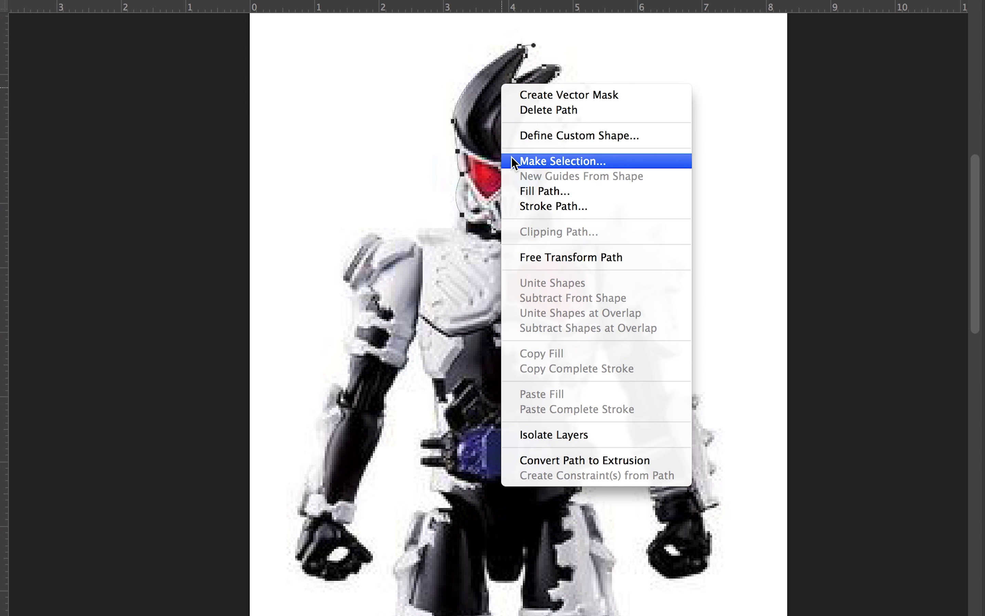
left_click(510, 160)
key("Return")
- Paste the helmet into the key document and scale it over the key's head
key("ctrl+c")
key("ctrl+Tab")
key("ctrl+v")
key("ctrl+t")
left_click_drag(607, 143, 653, 158)
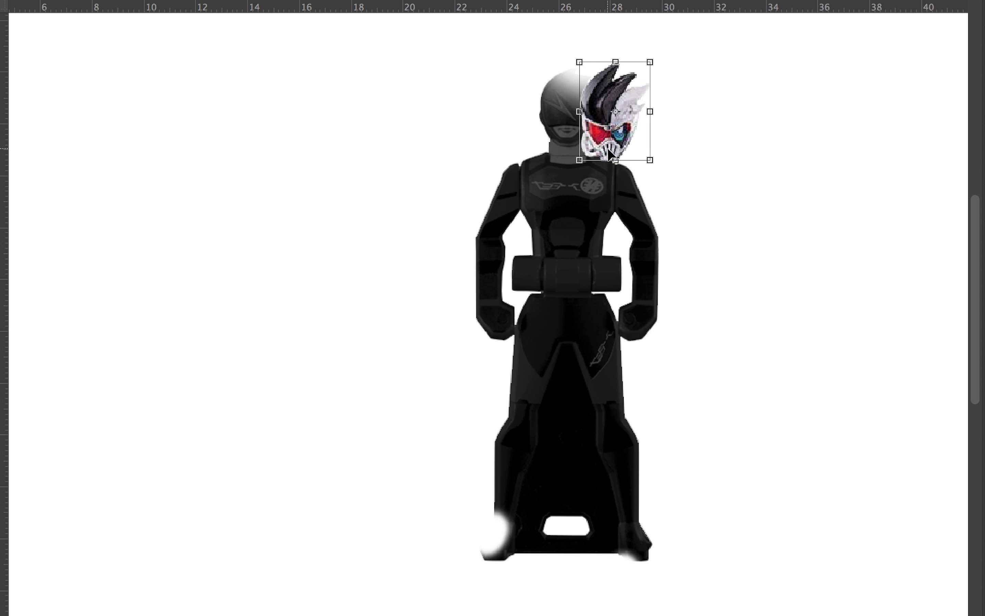
left_click_drag(653, 62, 617, 29)
left_click_drag(618, 89, 579, 143)
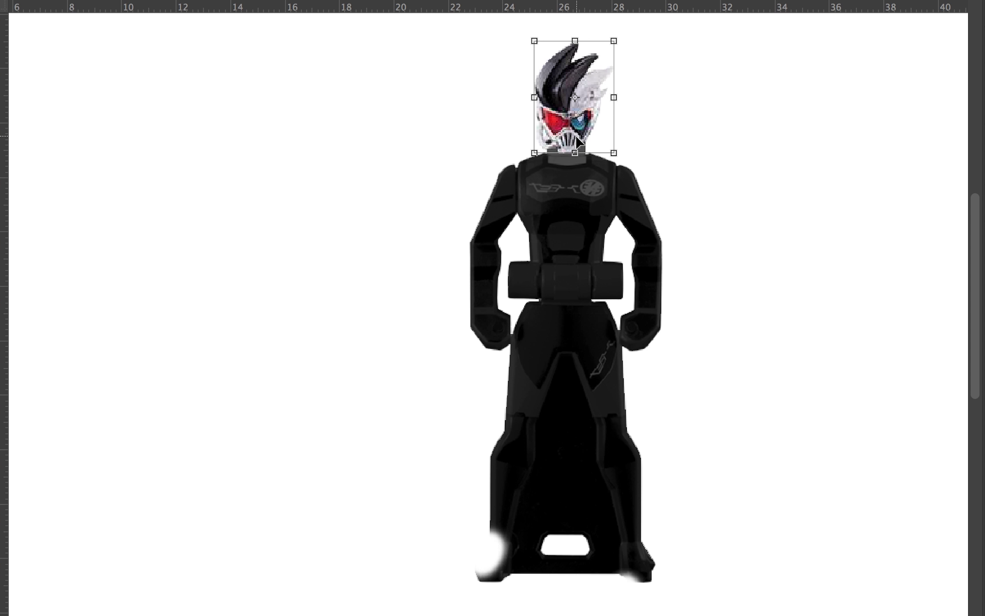
key("Return")
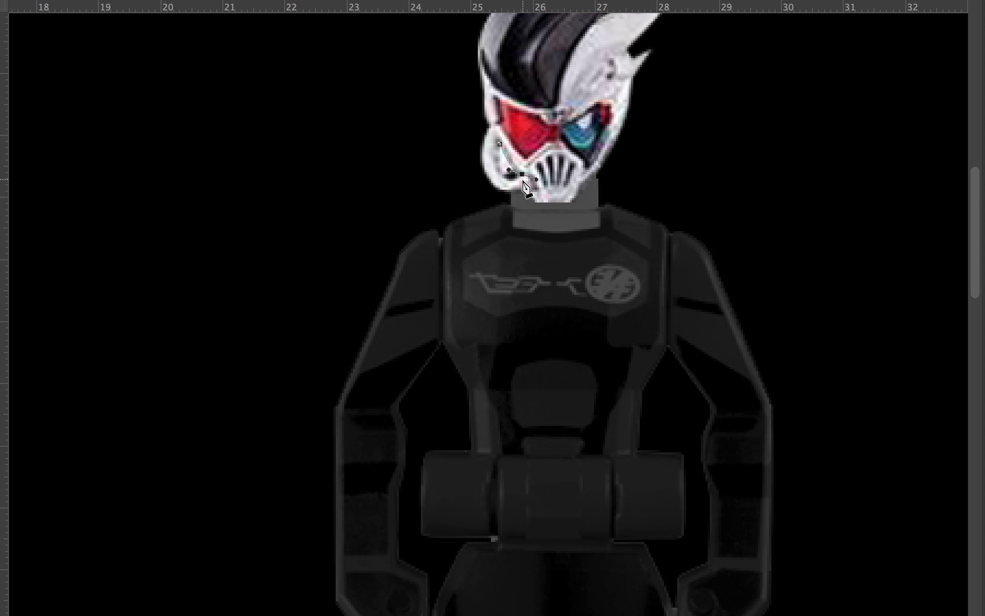
- Turn a newly traced path into a selection and return to the figure photo
right_click(507, 160)
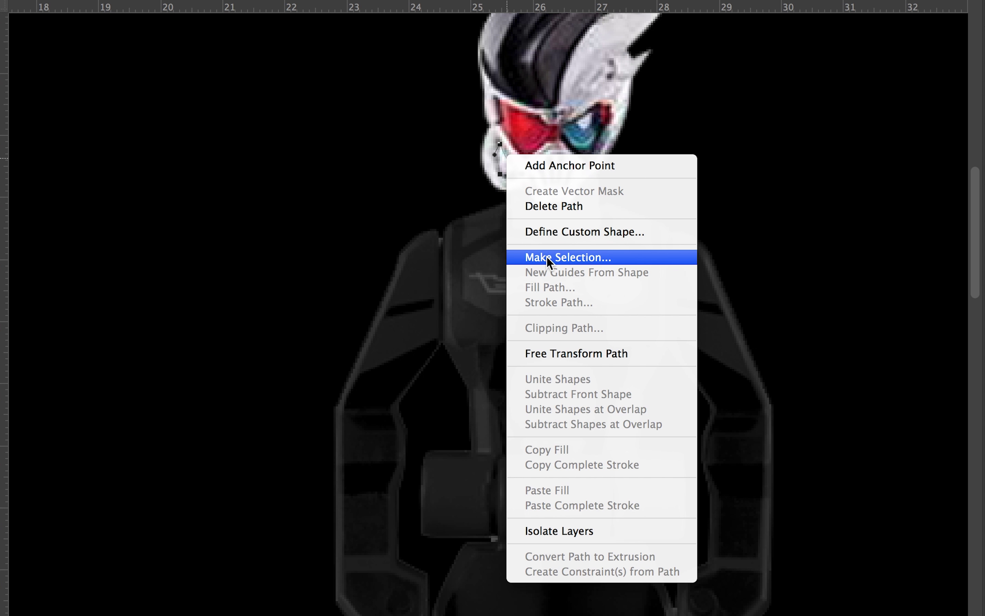
left_click(547, 256)
key("ctrl+Tab")
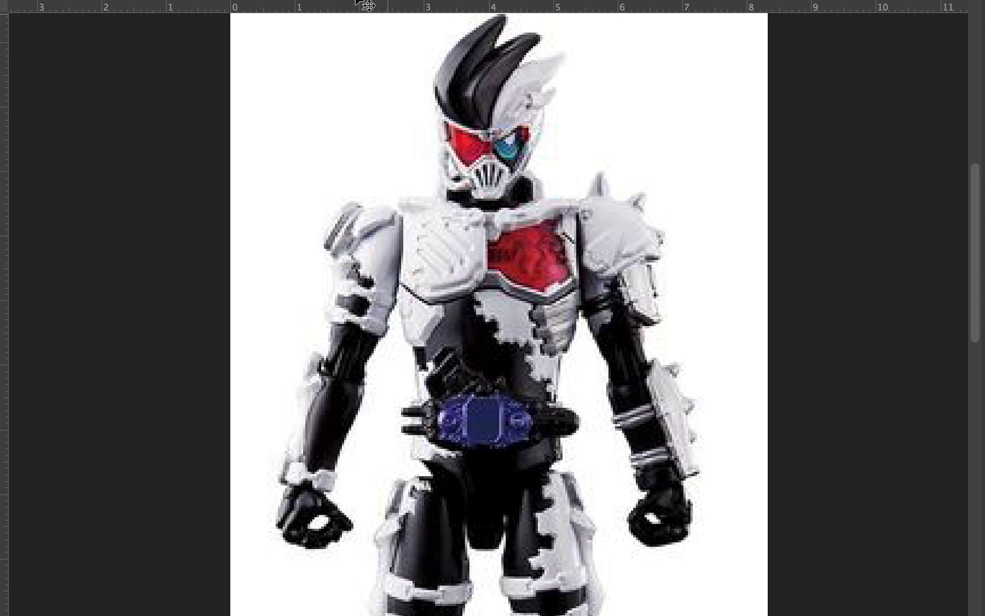
- Pen-trace the white-and-red chest armour on the photo and make it a selection
scroll(480, 200, "up", 1)
left_click(531, 165)
left_click(548, 185)
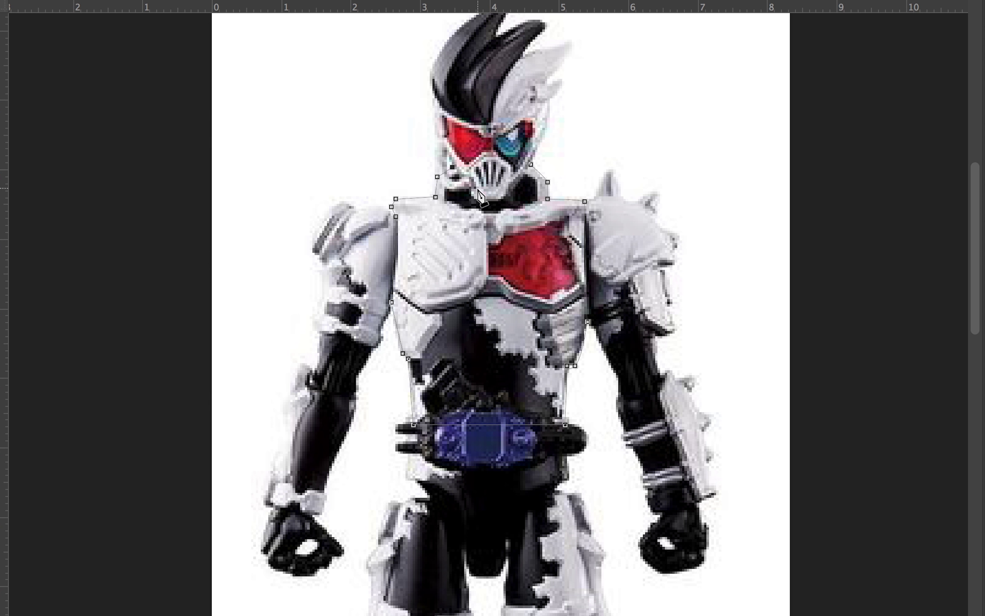
right_click(517, 177)
left_click(523, 321)
key("Return")
- Paste the chest armour into the key document and stretch it to cover the torso
key("ctrl+c")
key("ctrl+Tab")
key("ctrl+v")
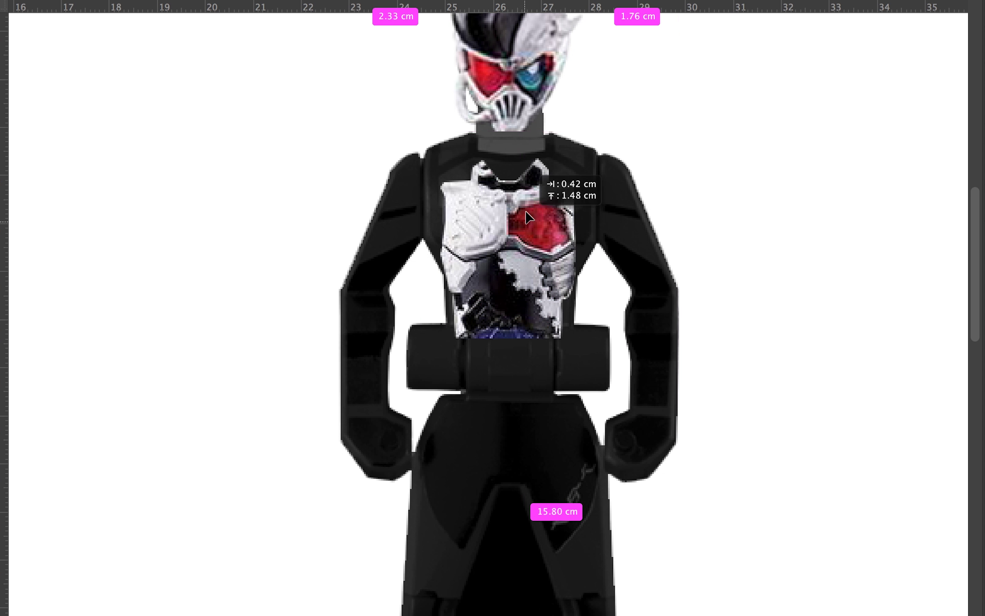
left_click_drag(535, 244, 558, 176)
key("ctrl+t")
left_click_drag(576, 286, 590, 328)
left_click_drag(589, 216, 597, 216)
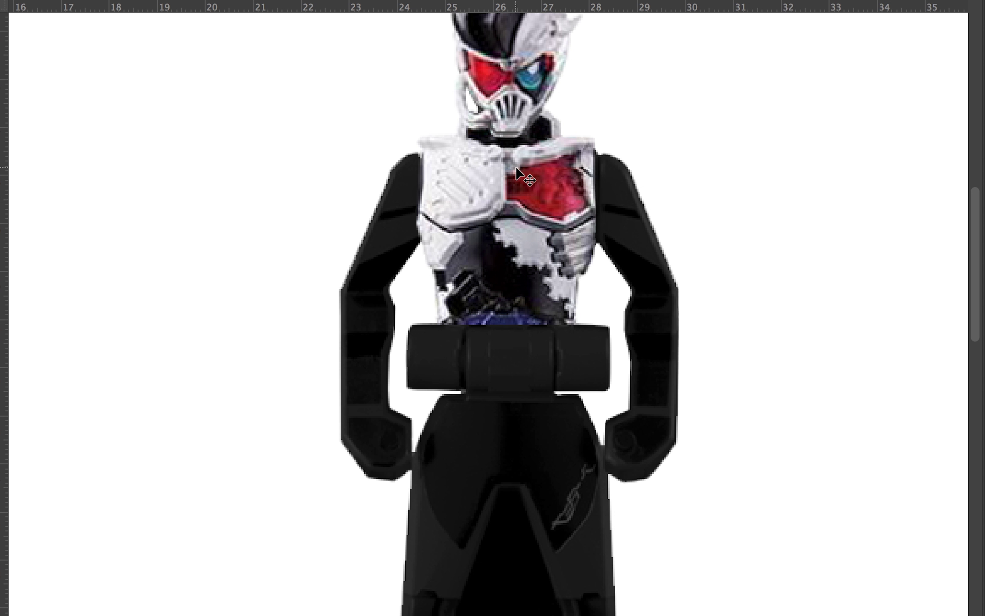
left_click_drag(425, 106, 412, 121)
left_click_drag(417, 325, 425, 326)
key("Return")
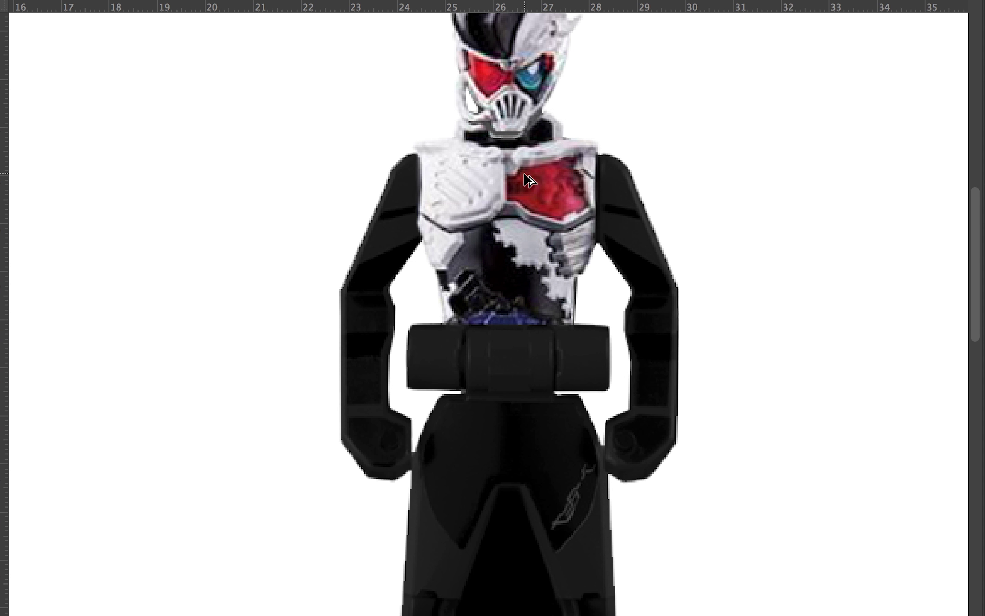
scroll(501, 146, "up", 2)
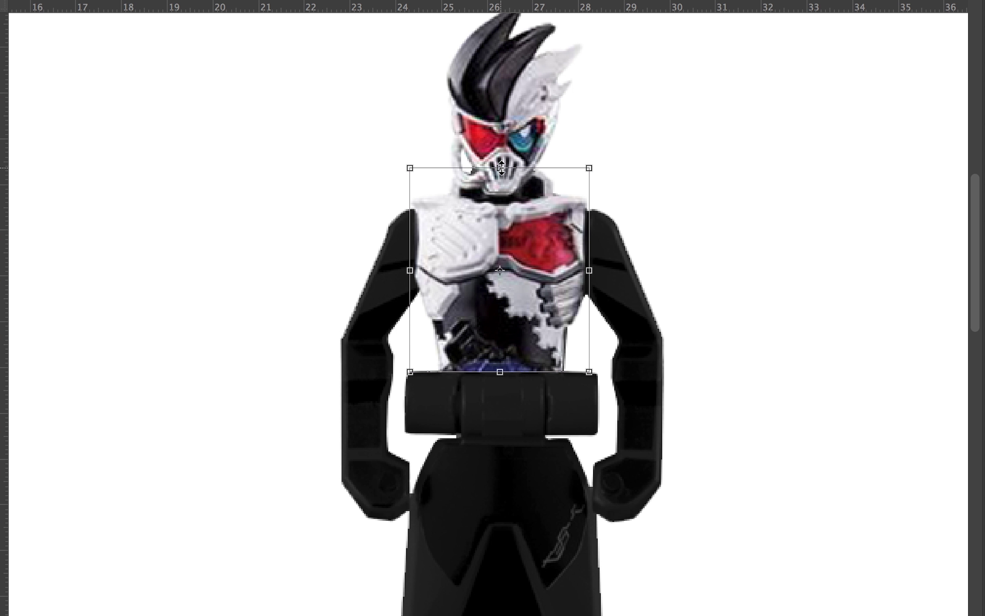
key("e")
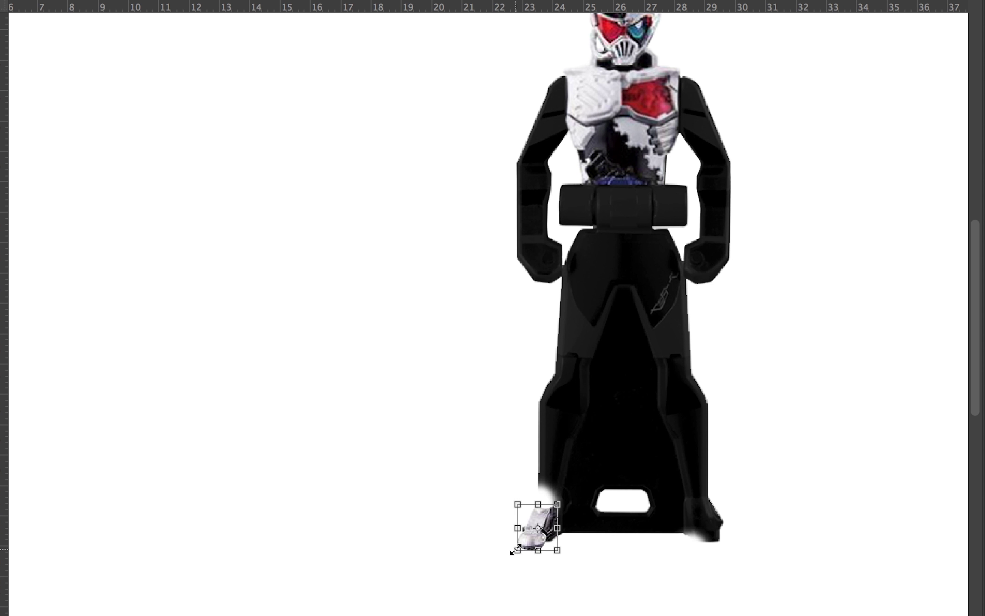
- Enlarge the left silver foot and flip the second foot horizontally for the right side
left_click_drag(515, 550, 517, 561)
key("Return")
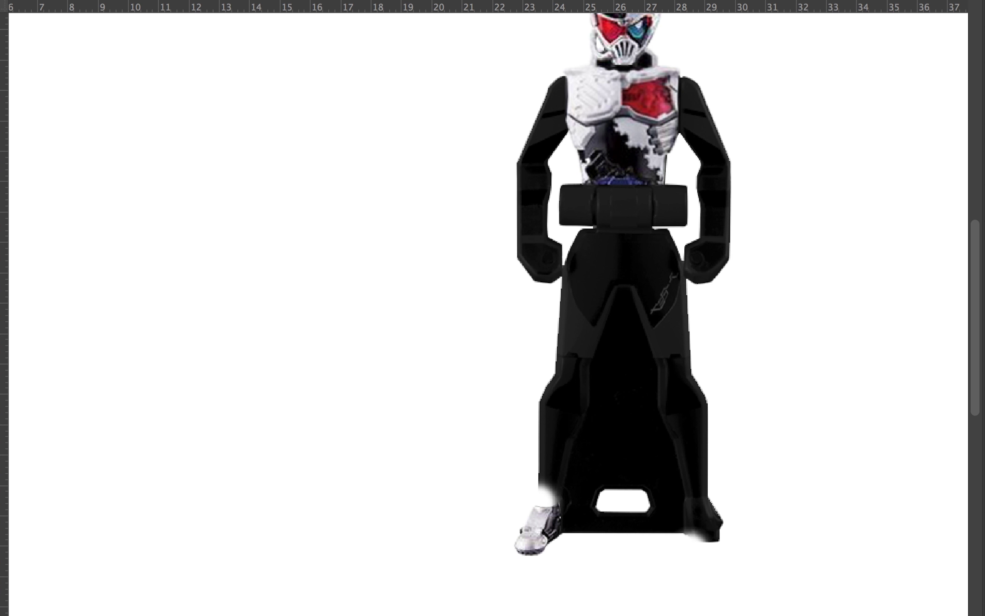
right_click(726, 587)
left_click(757, 594)
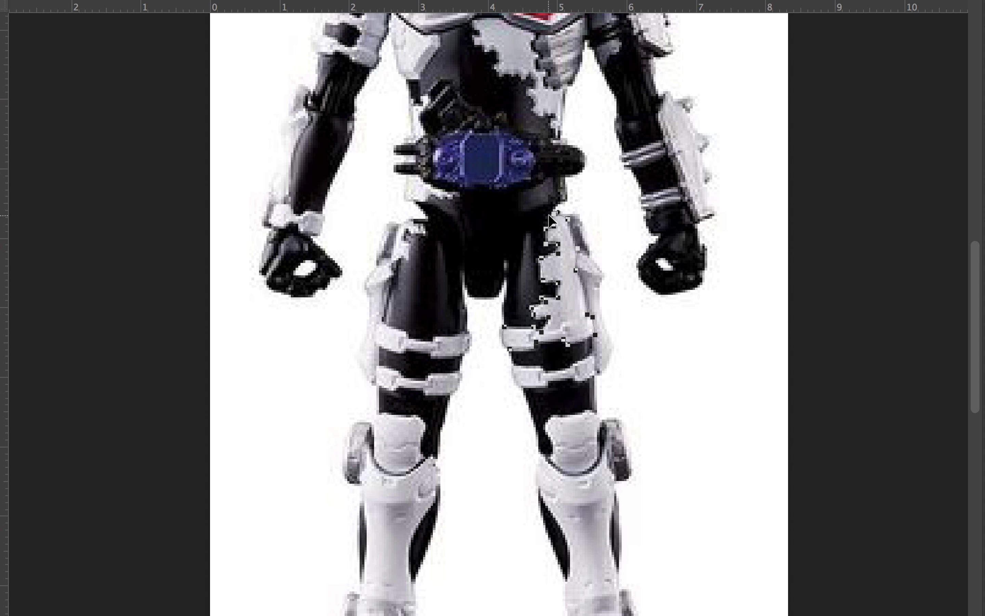
- Warp the white thigh plate onto the thigh and rotate it about -4 degrees
left_click(695, 181)
left_click_drag(670, 397, 677, 394)
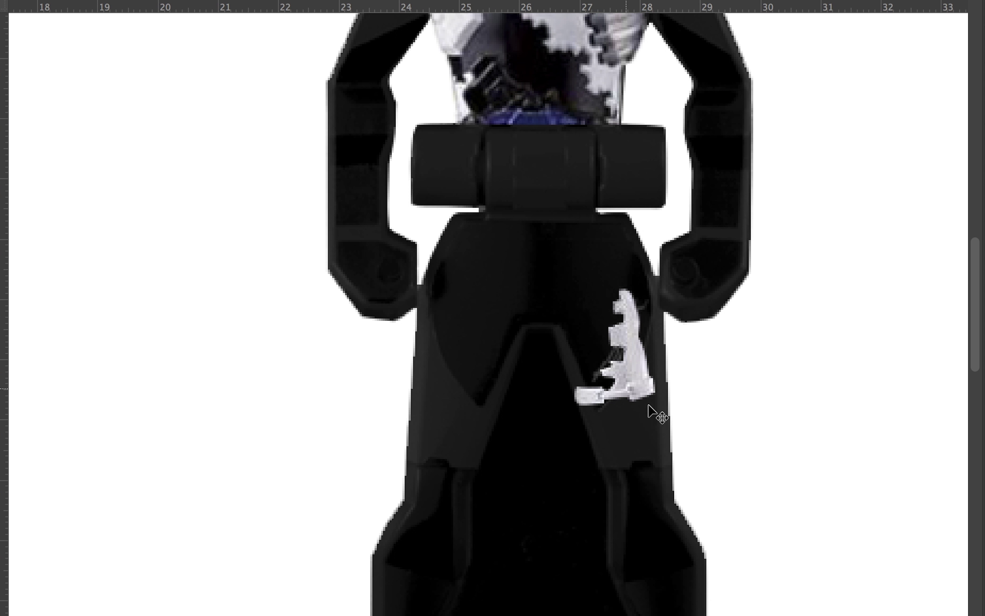
left_click_drag(636, 364, 640, 314)
left_click_drag(669, 370, 675, 369)
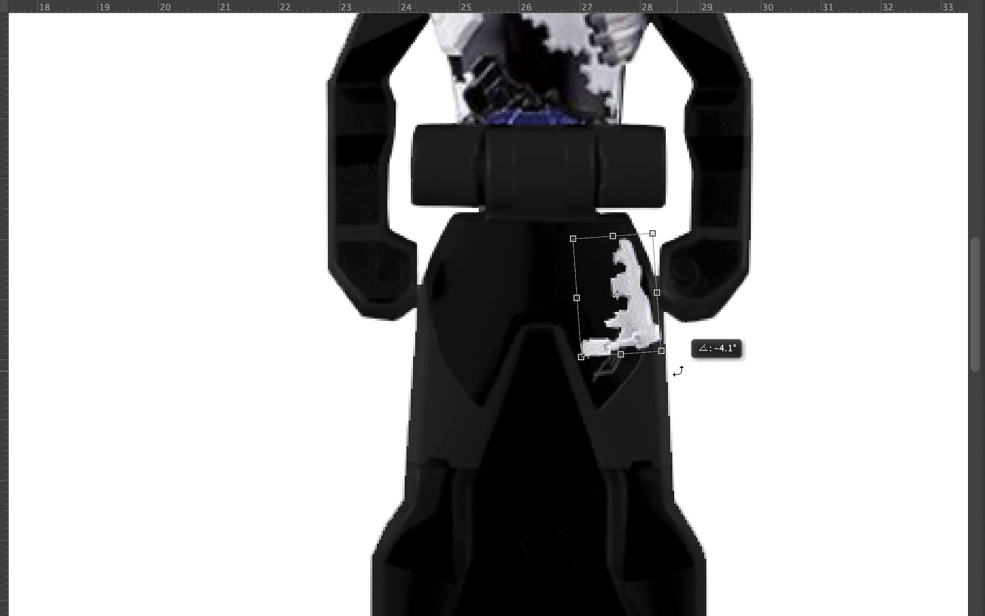
mouse_move(650, 220)
left_mouse_down()
mouse_move(666, 199)
mouse_move(658, 289)
mouse_move(619, 317)
left_mouse_up()
key("Return")
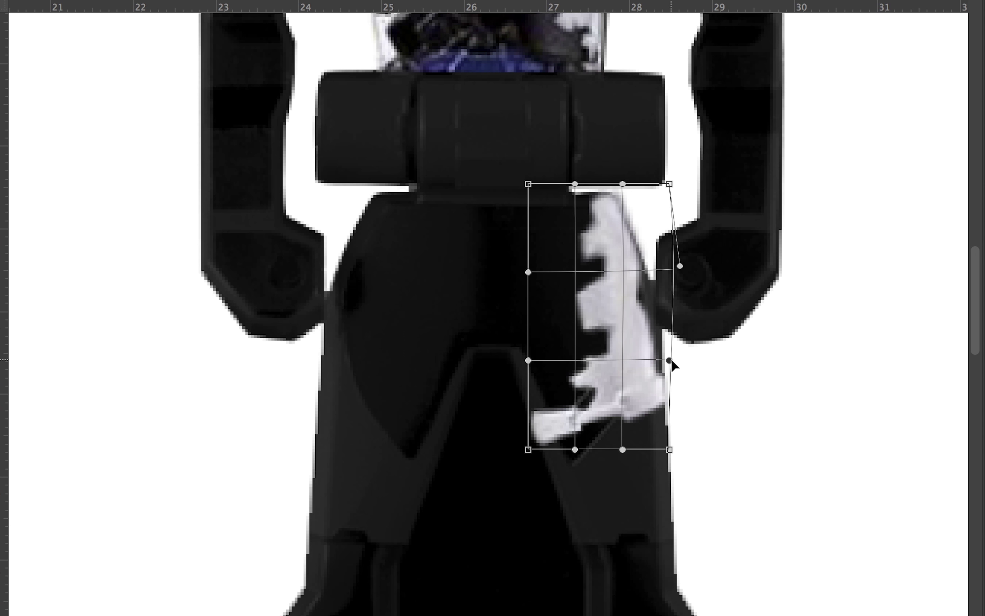
left_click_drag(671, 359, 667, 357)
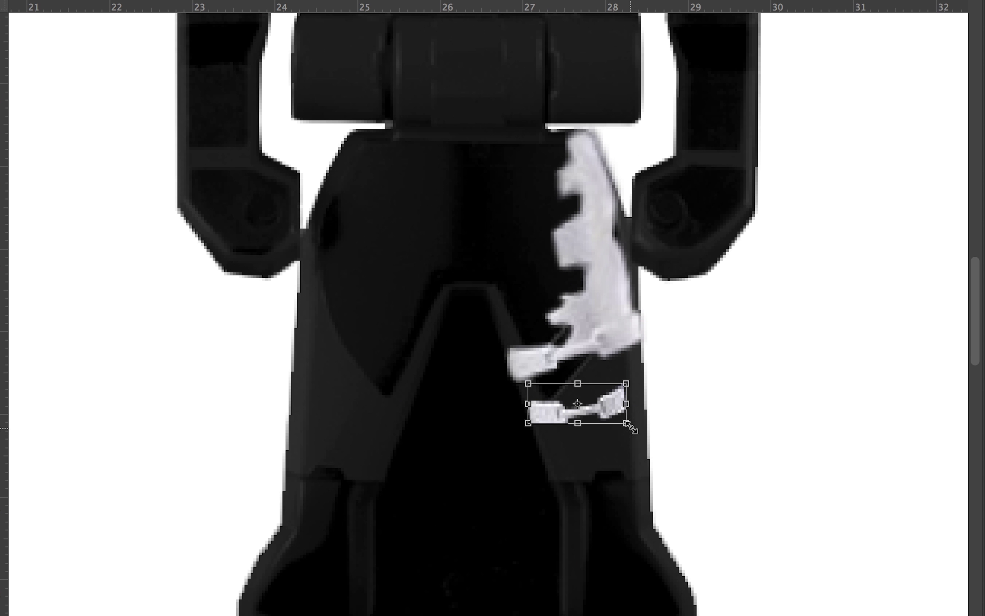
left_click_drag(631, 424, 660, 443)
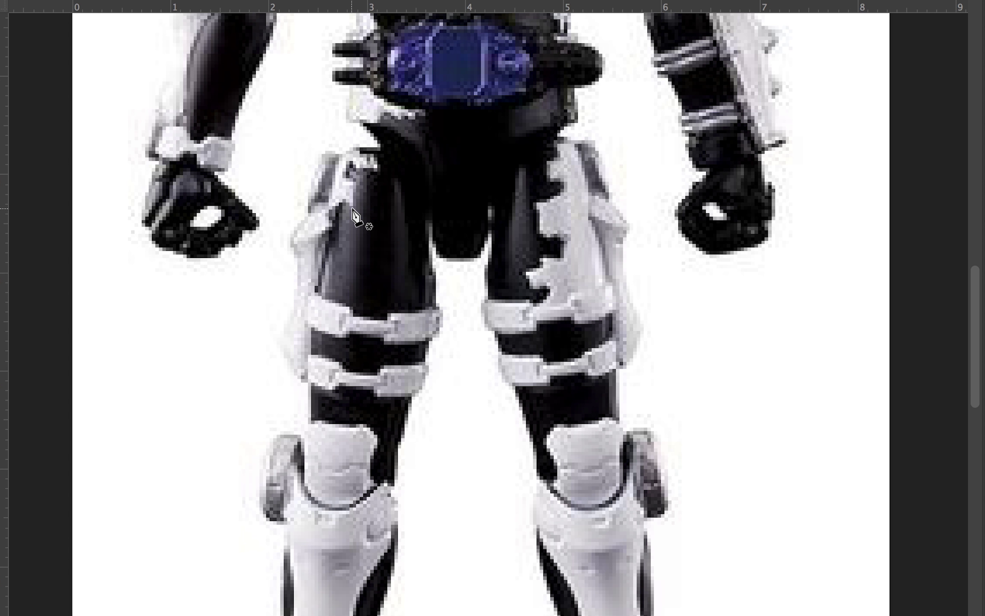
- Pen-trace the thigh strap and duplicate it just below the original
left_click(332, 212)
left_click(340, 158)
left_click(357, 144)
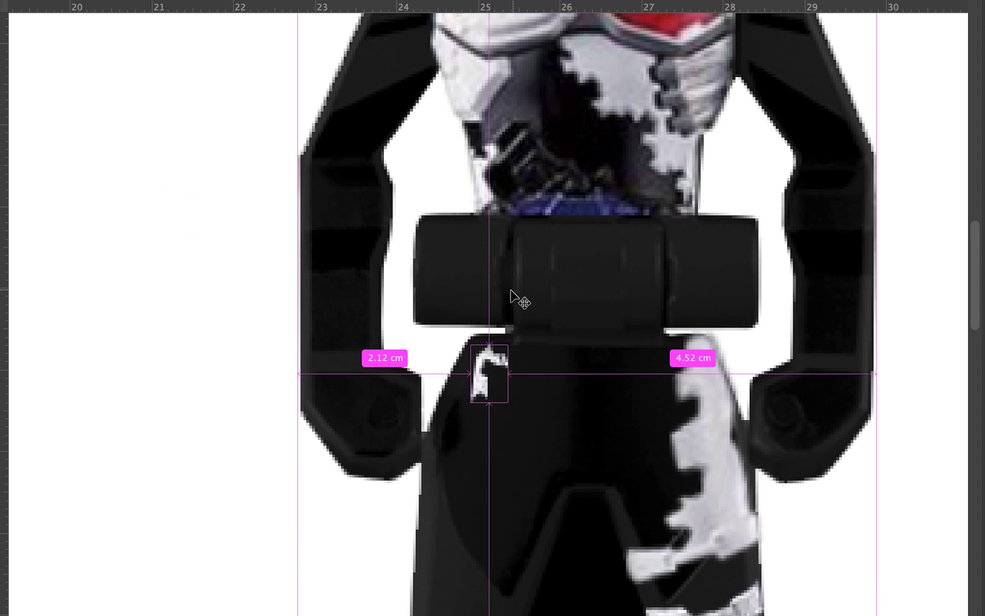
left_click_drag(512, 290, 477, 377)
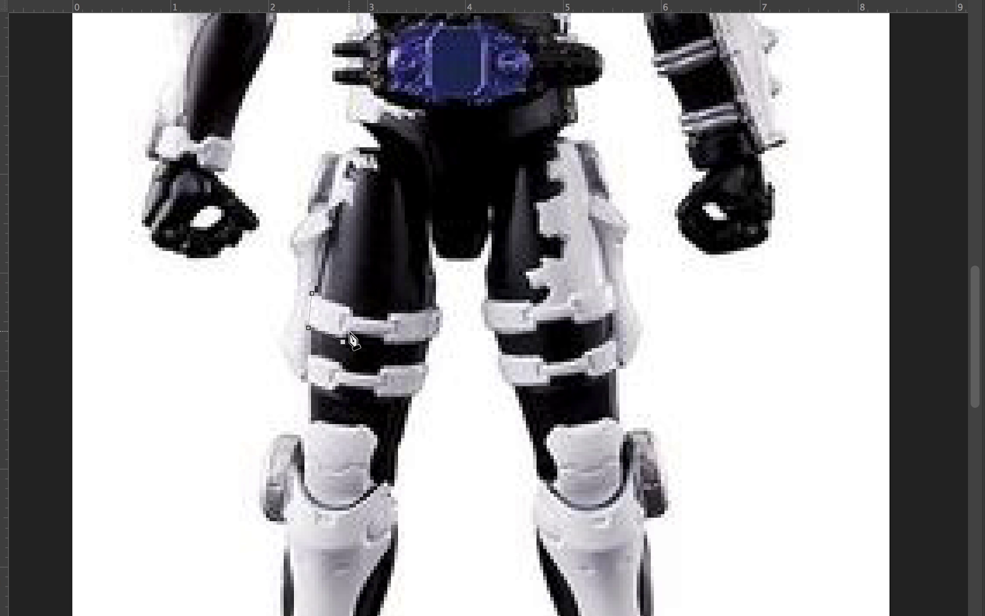
left_click_drag(440, 327, 433, 348)
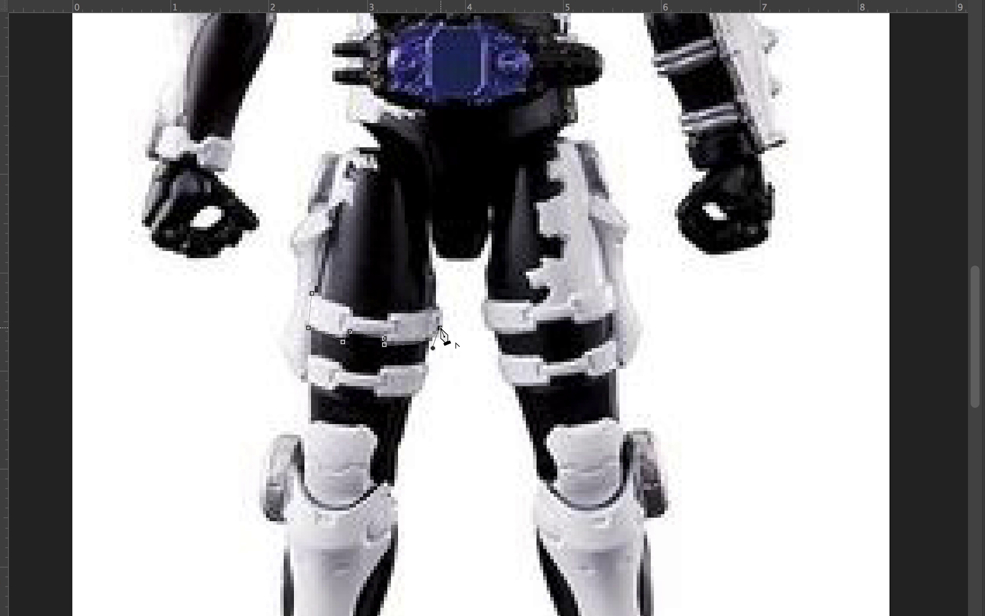
right_click(353, 321)
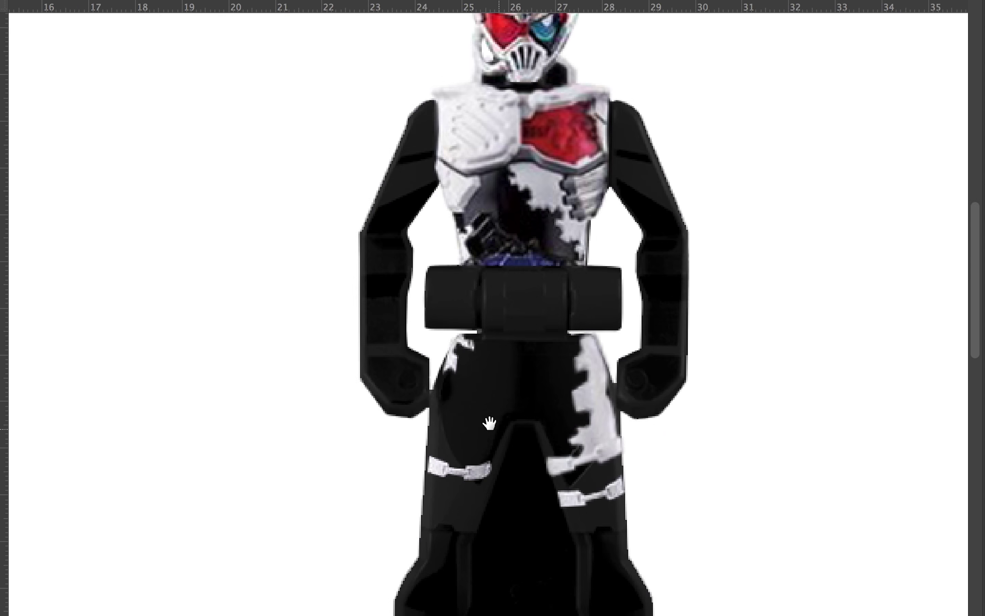
mouse_move(476, 400)
left_mouse_down()
mouse_move(476, 447)
mouse_move(484, 447)
left_mouse_up()
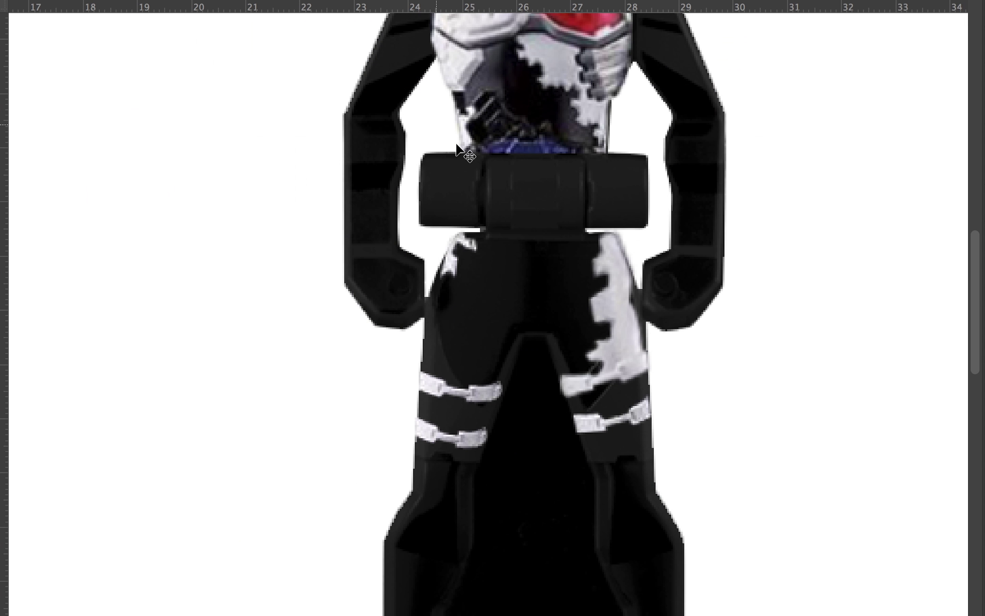
key("super+minus")
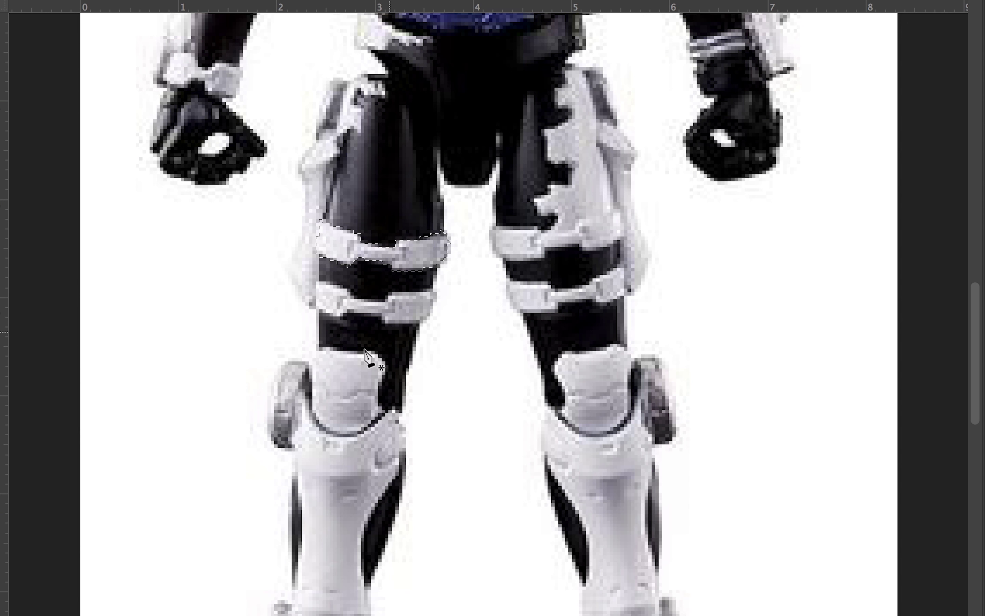
left_click(369, 348)
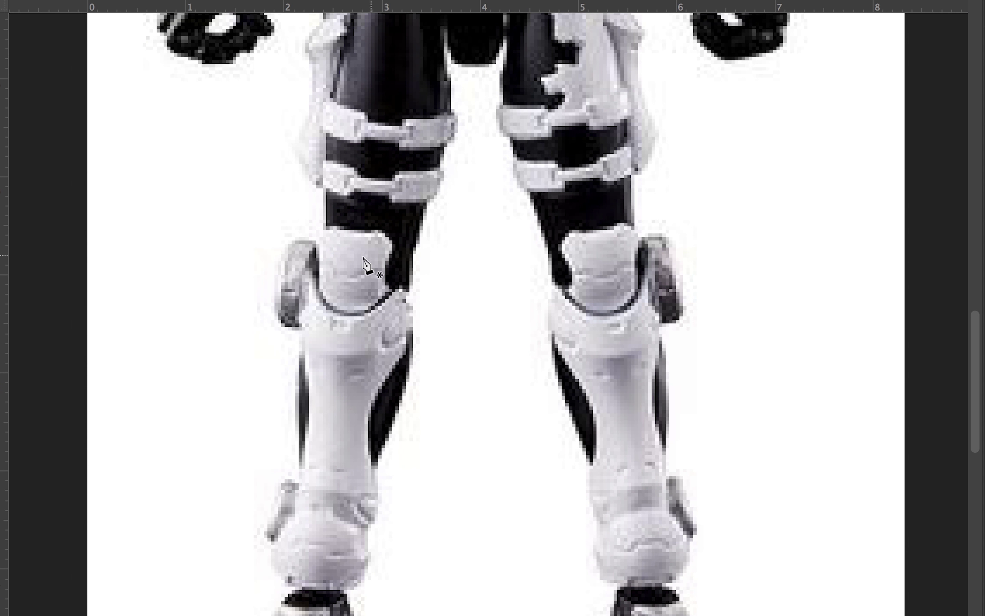
- Trace the left shin armour outline with the Pen tool
left_click(396, 288)
left_click(410, 348)
left_click_drag(372, 411, 369, 437)
scroll(387, 431, "down", 3)
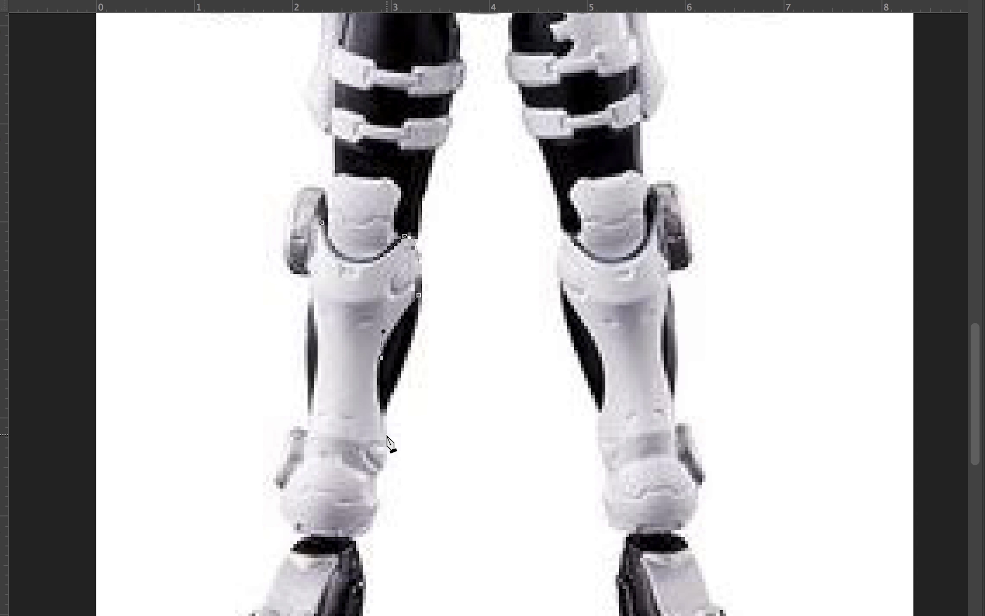
left_click(298, 534)
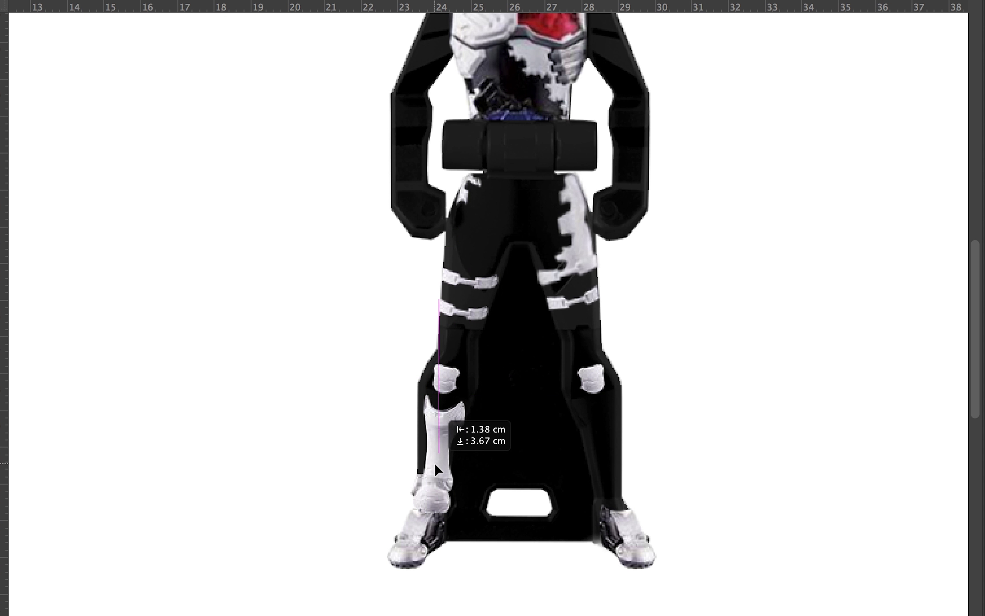
- Rotate and warp the pasted lower-leg piece to match the key's leg
key("ctrl+t")
scroll(442, 458, "up", 2)
left_click_drag(485, 539, 495, 535)
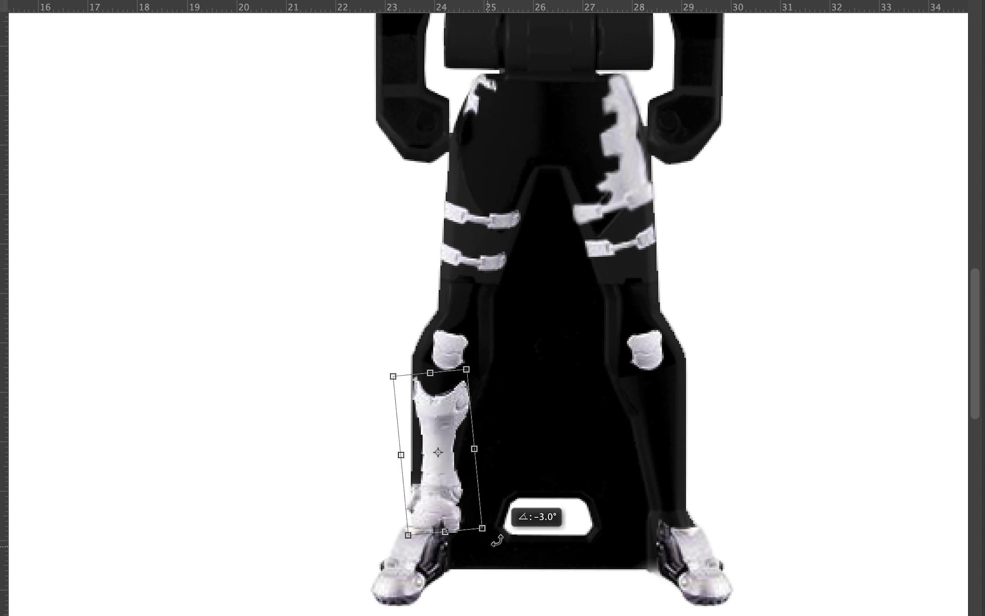
mouse_move(448, 438)
left_mouse_down()
mouse_move(472, 485)
mouse_move(469, 538)
left_mouse_up()
key("Return")
key("ctrl+t")
key("Return")
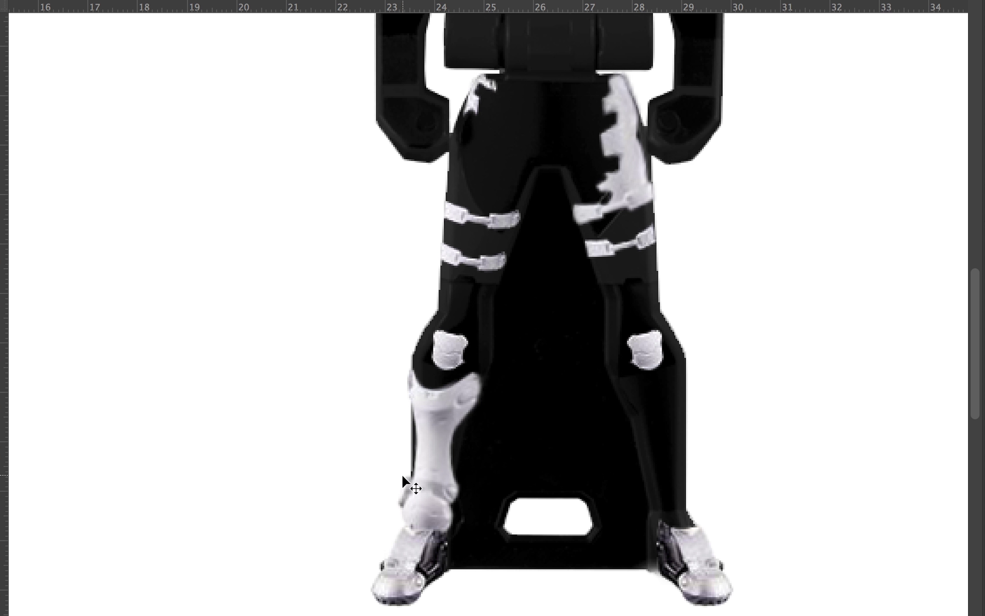
scroll(513, 403, "down", 5)
scroll(513, 403, "up", 5)
- Copy the lower-leg armour onto the right leg and flip it horizontally
left_click_drag(512, 403, 659, 398)
right_click(659, 398)
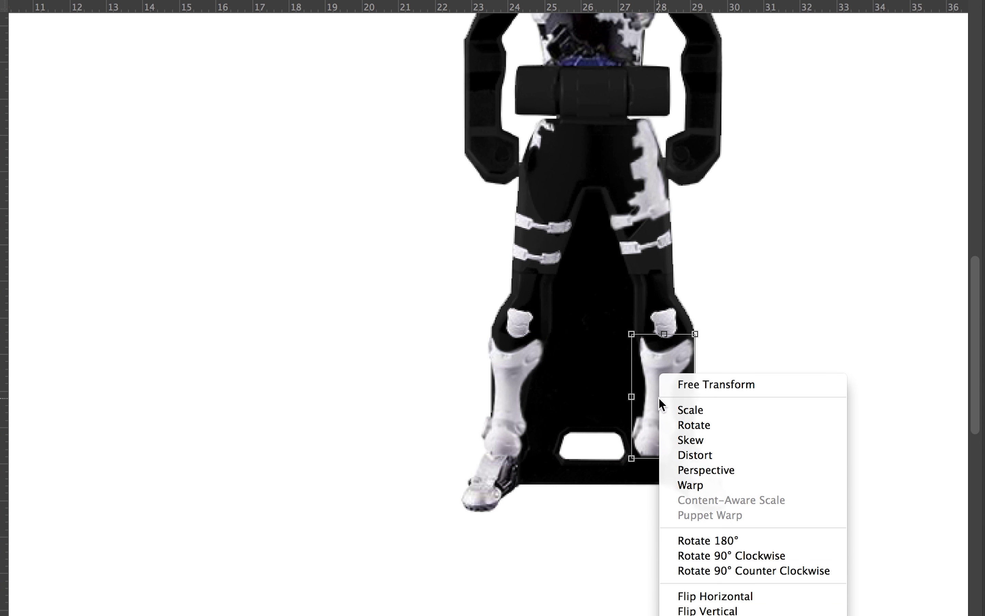
left_click(692, 594)
key("Return")
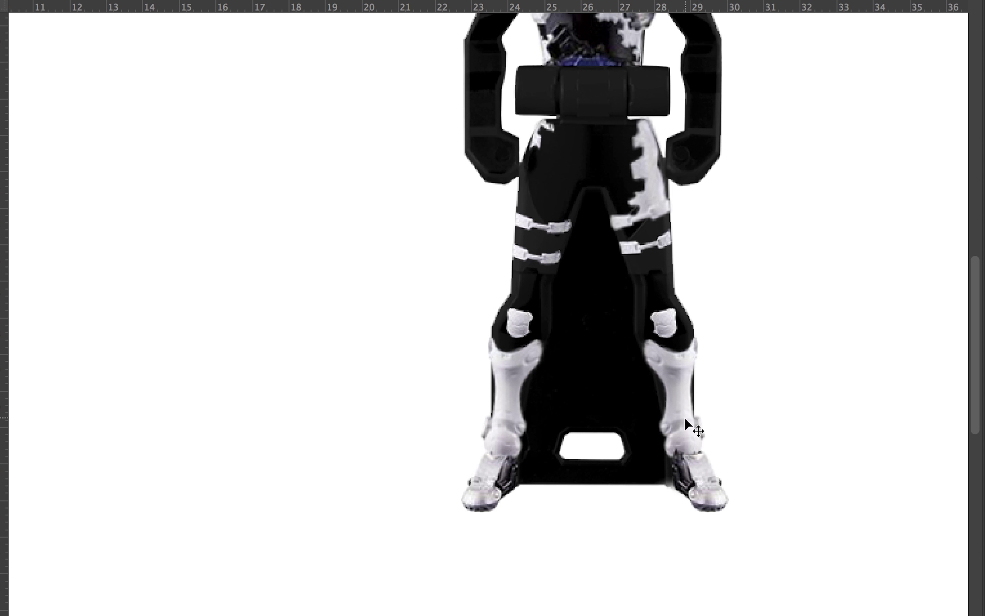
- Begin pen-tracing the arm armour outline on the Genm photo
scroll(696, 430, "down", 3)
scroll(502, 136, "up", 5)
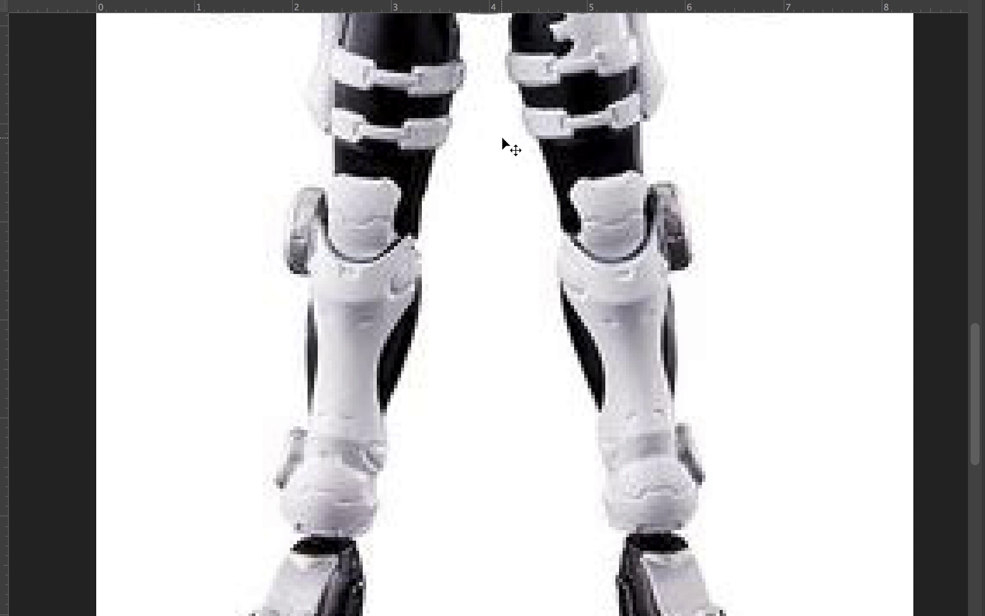
scroll(267, 13, "up", 5)
left_click_drag(332, 162, 315, 195)
left_click_drag(300, 241, 328, 238)
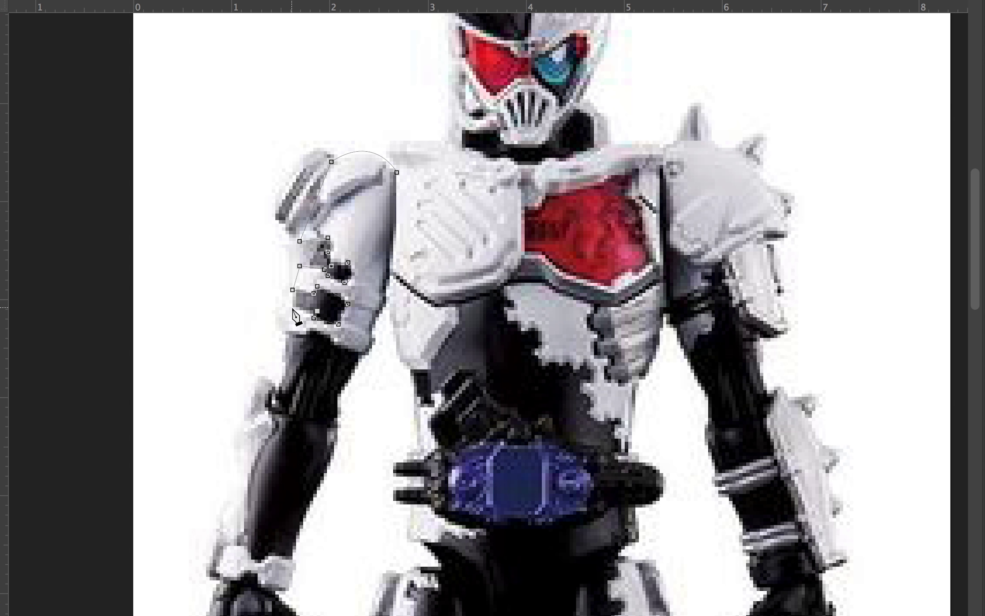
- Close the arm armour outline, make it a selection and paste it onto the key
left_click(397, 173)
key("Return")
key("ctrl+minus")
key("ctrl+t")
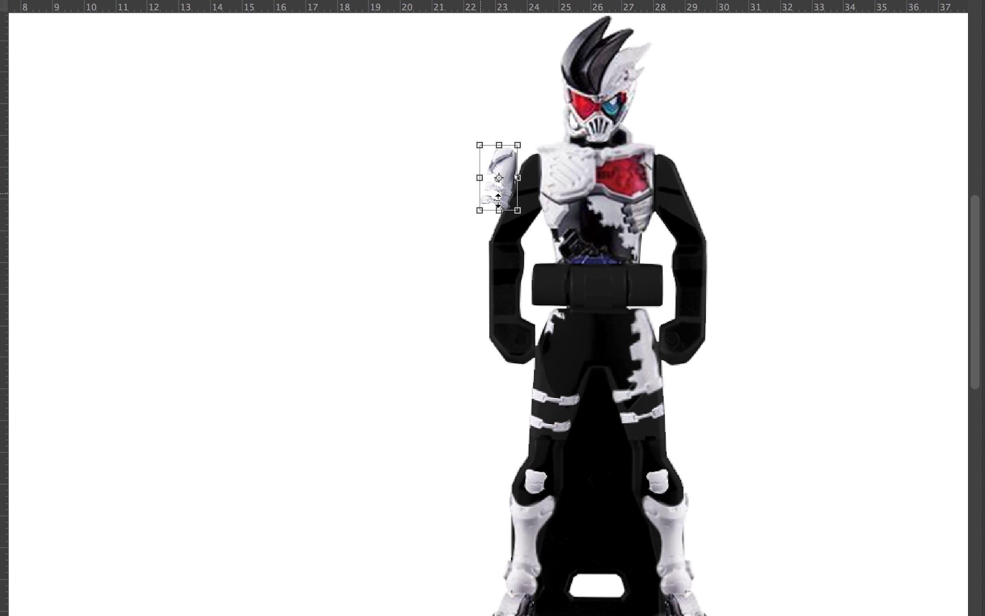
key("ctrl+plus")
key("ctrl+plus")
- Rotate, warp and narrow the arm piece to 1.83 cm wide over the left shoulder
left_click_drag(489, 330, 539, 387)
key("Return")
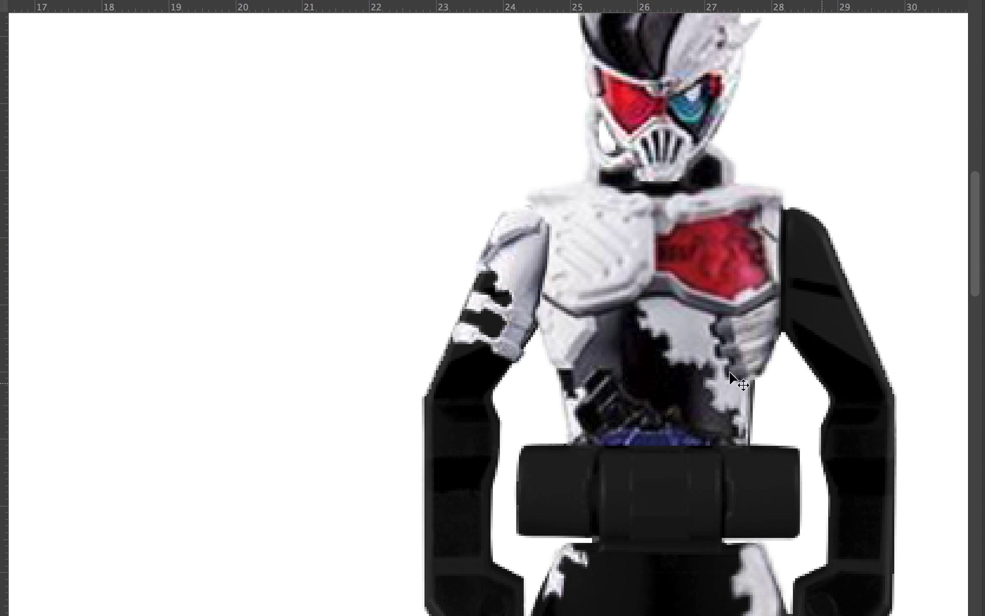
left_click_drag(507, 259, 514, 268)
key("ctrl+t")
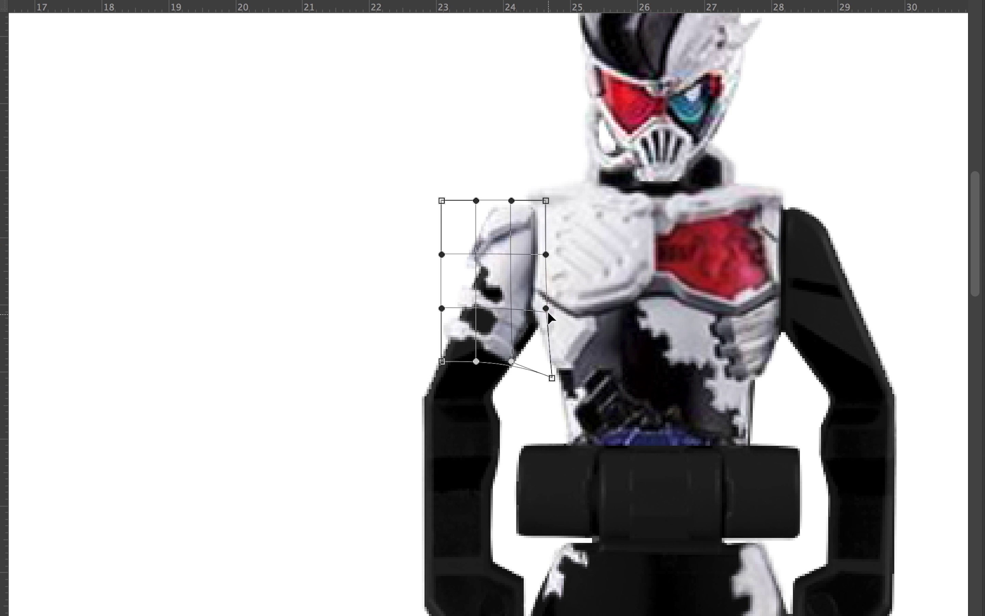
left_click_drag(548, 311, 552, 378)
key("Return")
key("ctrl+t")
left_click_drag(560, 280, 567, 280)
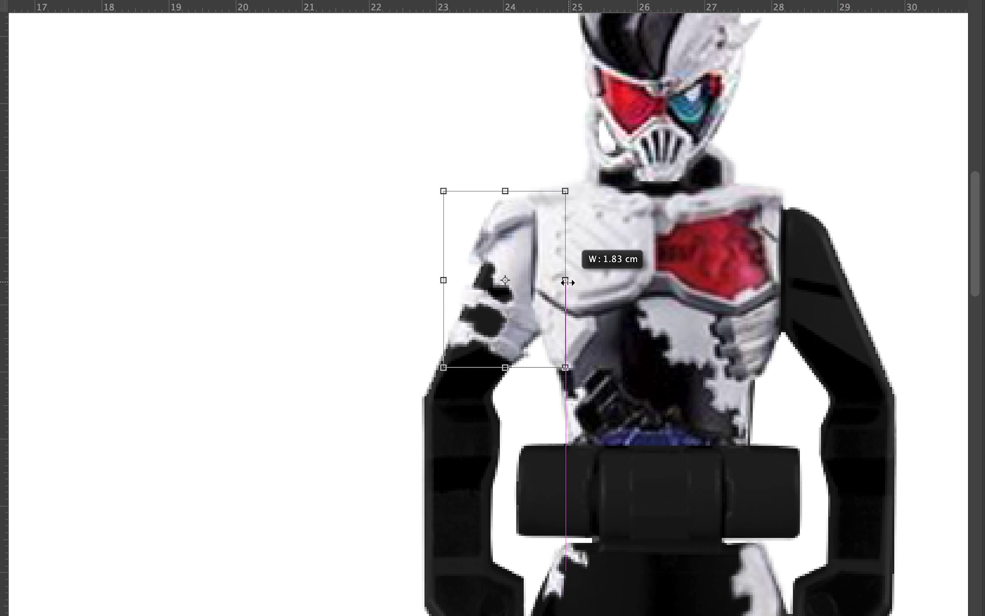
key("Return")
- Trace the spiked shoulder piece on the Genm photo with the Pen tool
key("ctrl+0")
key("ctrl+Tab")
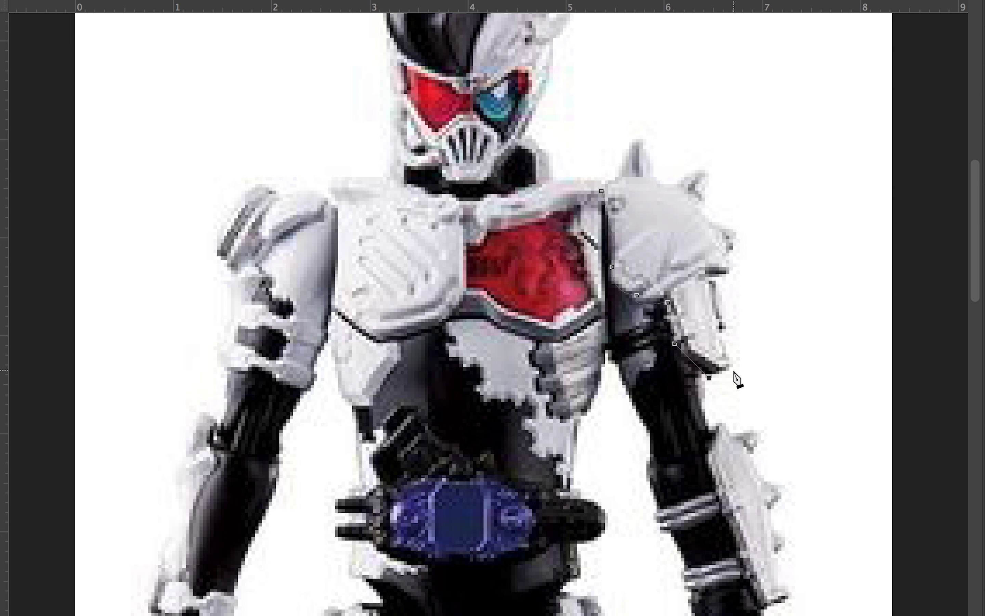
left_click(734, 371)
left_click(720, 280)
left_click(730, 270)
left_click(730, 253)
left_click(638, 140)
left_click(601, 191)
- Paste the selected shoulder spikes onto the key and move them to its right arm
right_click(641, 212)
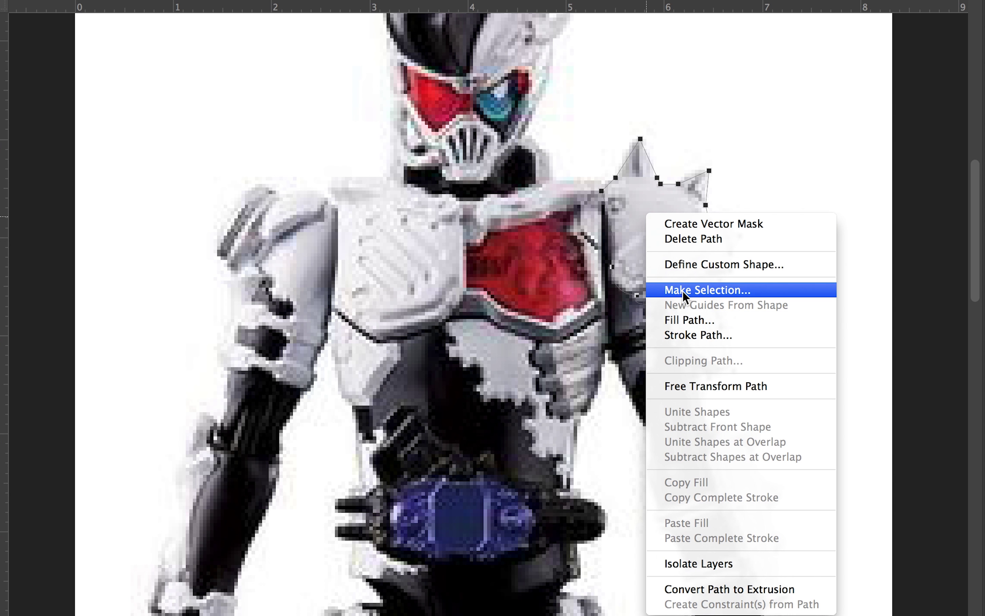
left_click(683, 291)
key("ctrl+Tab")
key("ctrl+v")
left_click_drag(699, 211, 718, 215)
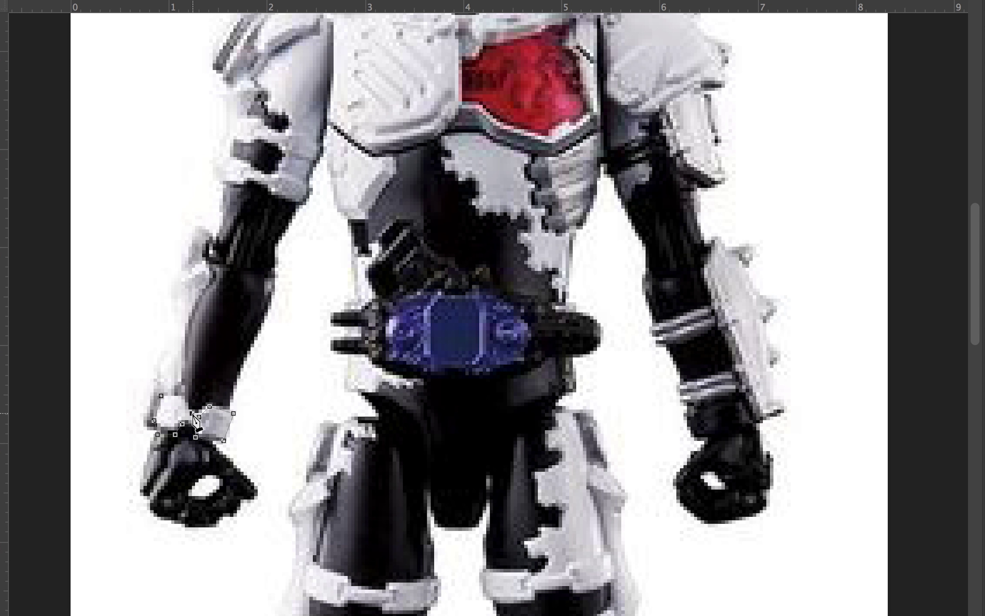
- Straighten and widen the white wrist band to 1.16 cm, then stretch it to 1.27 cm
right_click(194, 417)
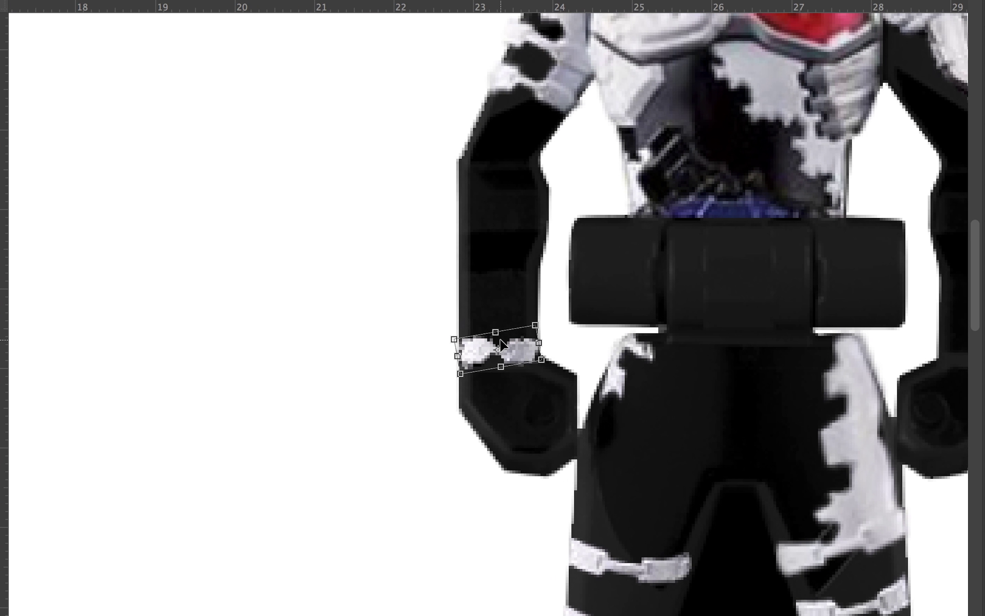
left_click_drag(539, 342, 548, 345)
key("Return")
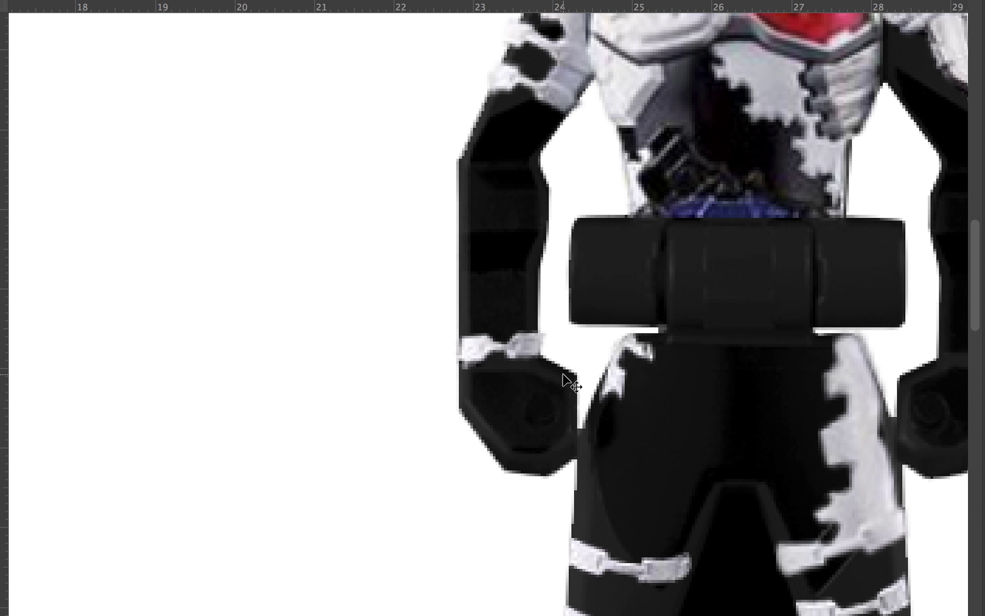
left_click_drag(467, 344, 446, 348)
key("Return")
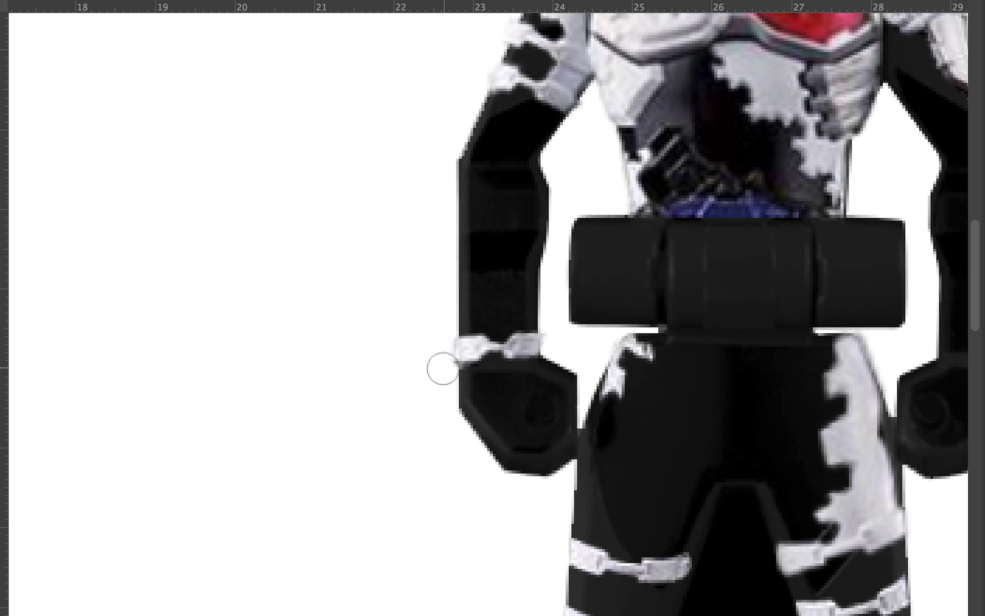
key("ctrl+t")
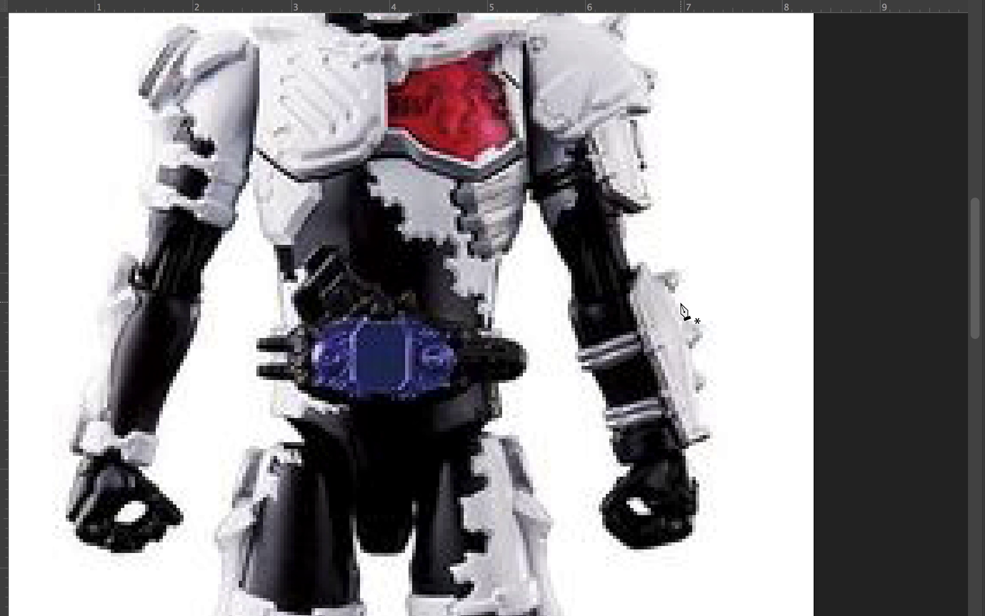
- Pen-trace the striped forearm armour and make it an unfeathered selection
left_click(697, 443)
left_click(686, 449)
left_click(669, 415)
left_click(644, 353)
left_click_drag(582, 370, 569, 361)
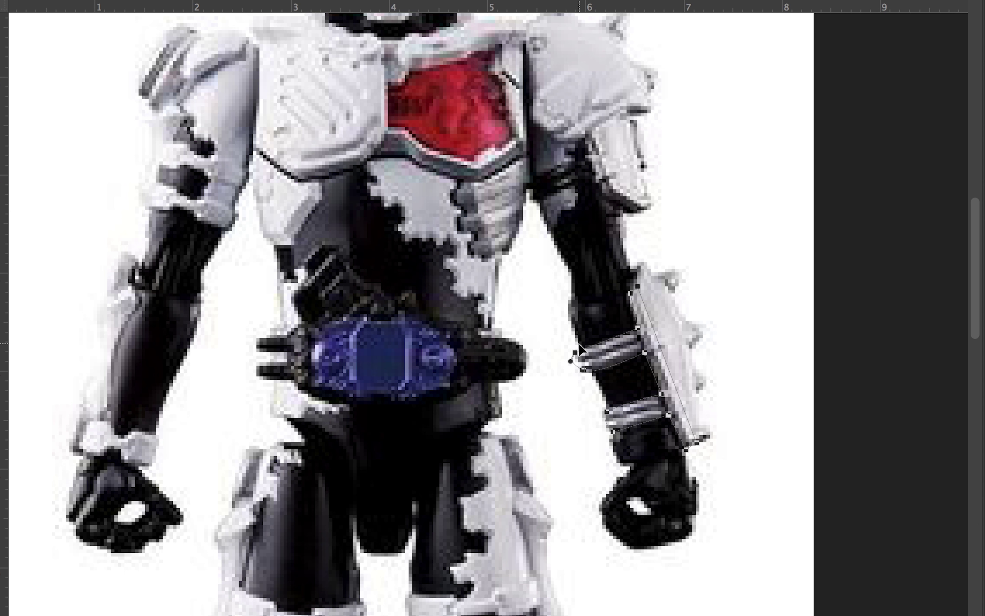
right_click(613, 349)
left_click(659, 421)
key("Return")
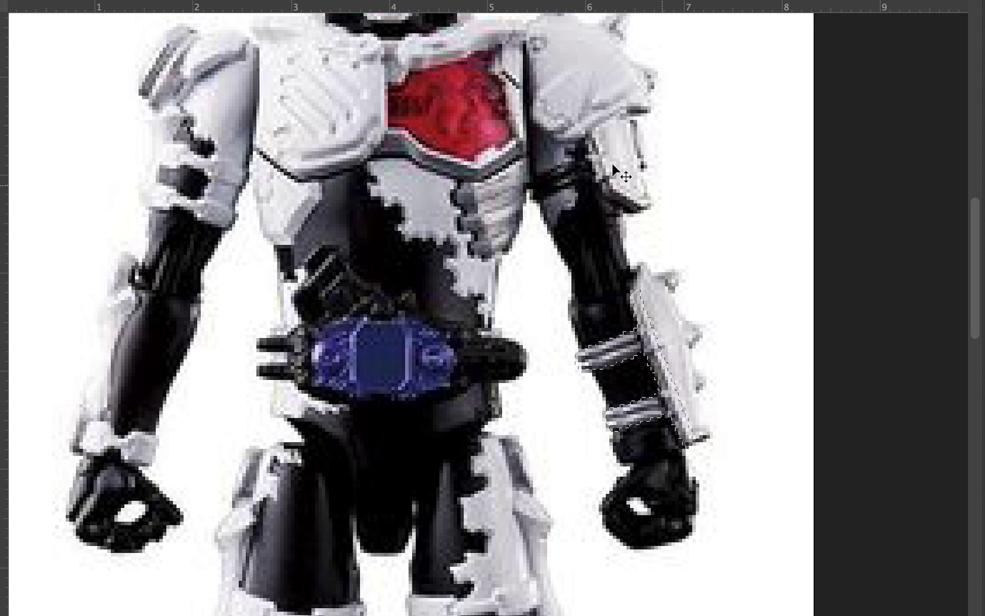
- Copy the forearm armour onto the key, sized and rotated over the right arm
key("ctrl+c")
key("ctrl+v")
key("ctrl+t")
mouse_move(771, 349)
left_mouse_down()
mouse_move(718, 286)
mouse_move(662, 282)
left_mouse_up()
key("Return")
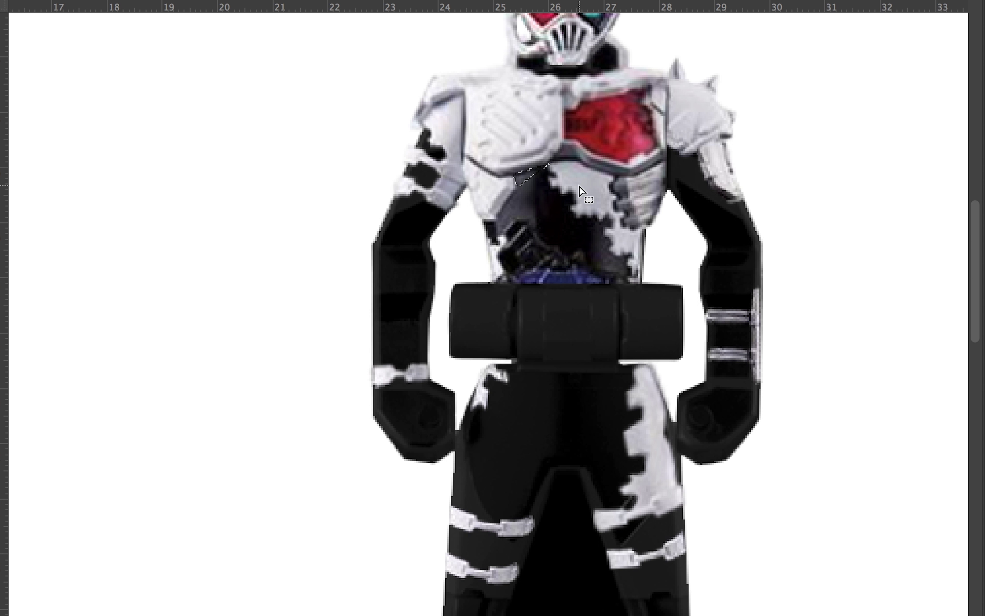
- Outline the dark torso area down to the belt and turn it into a selection
scroll(559, 180, "up", 2)
left_click(565, 212)
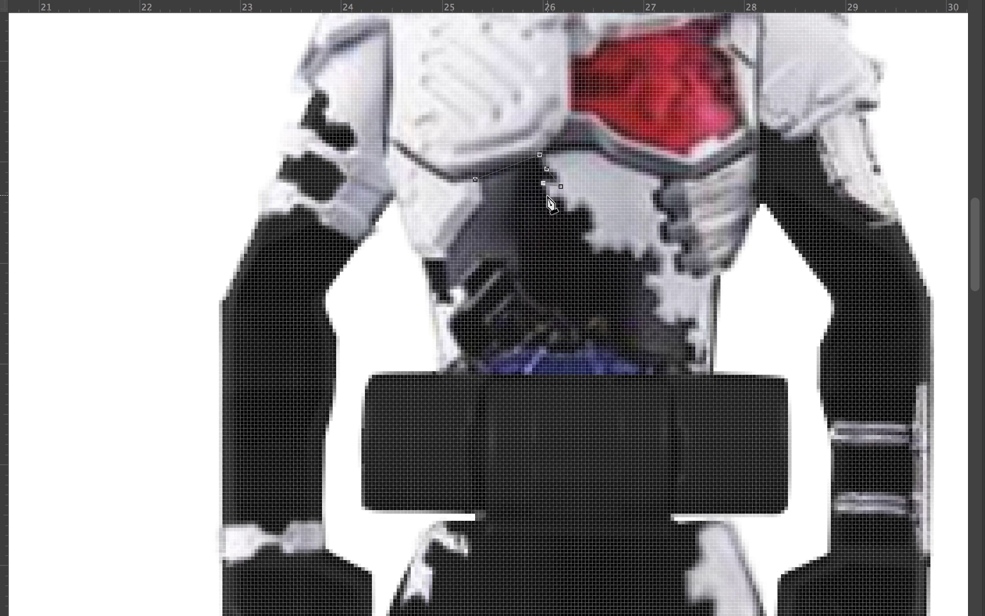
left_click(594, 229)
left_click(607, 244)
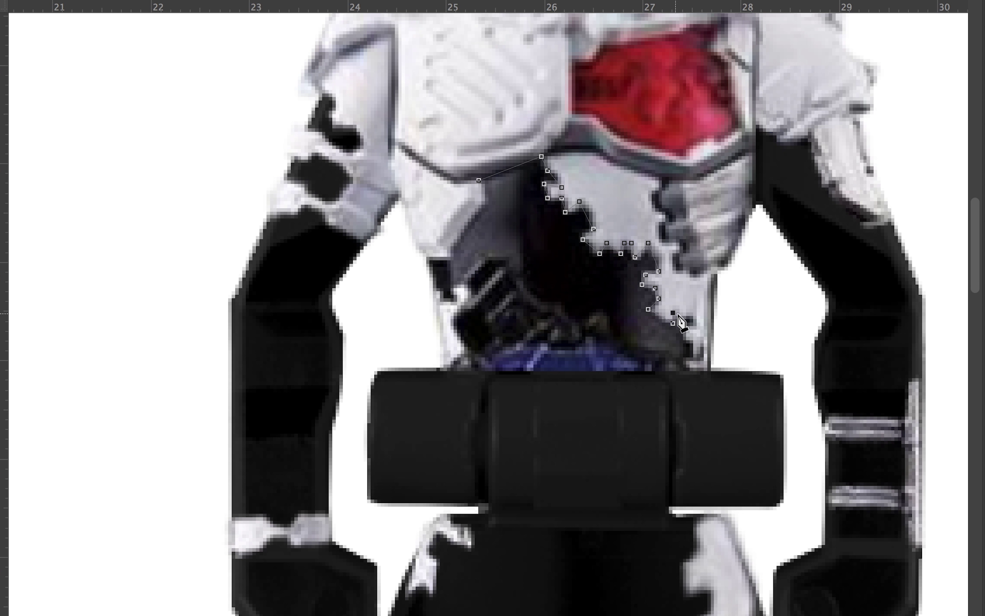
left_click(687, 358)
left_click(694, 368)
left_click(447, 372)
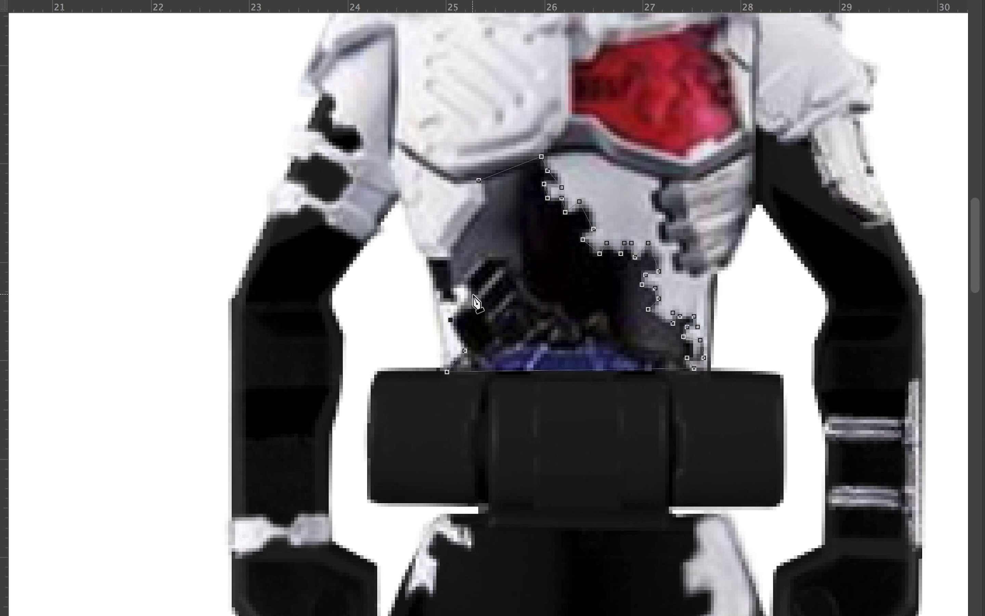
right_click(447, 372)
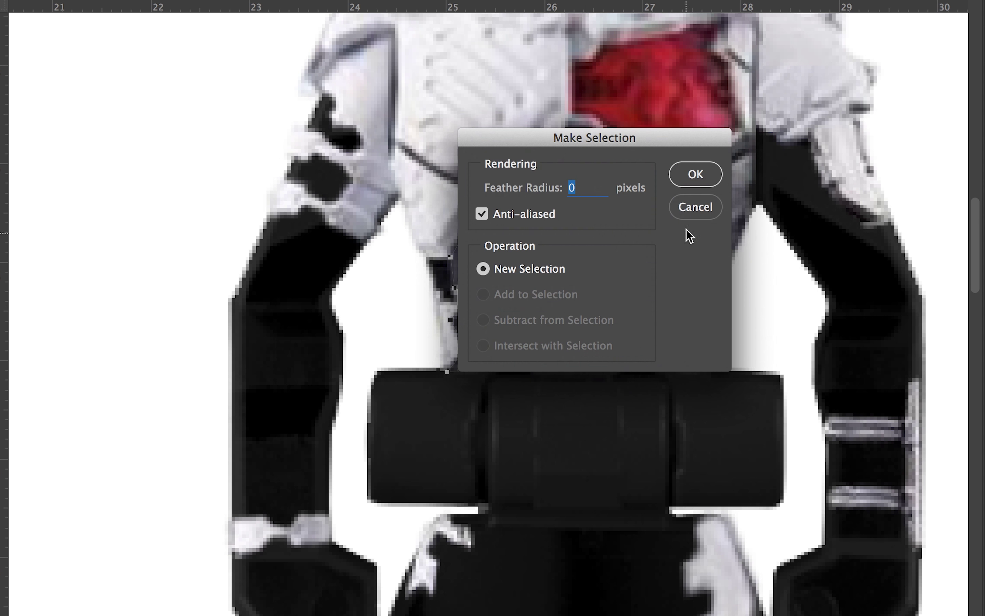
key("Return")
- Place the dark torso patch, undoing missteps, and stretch it to 2.26 cm tall
key("ctrl+d")
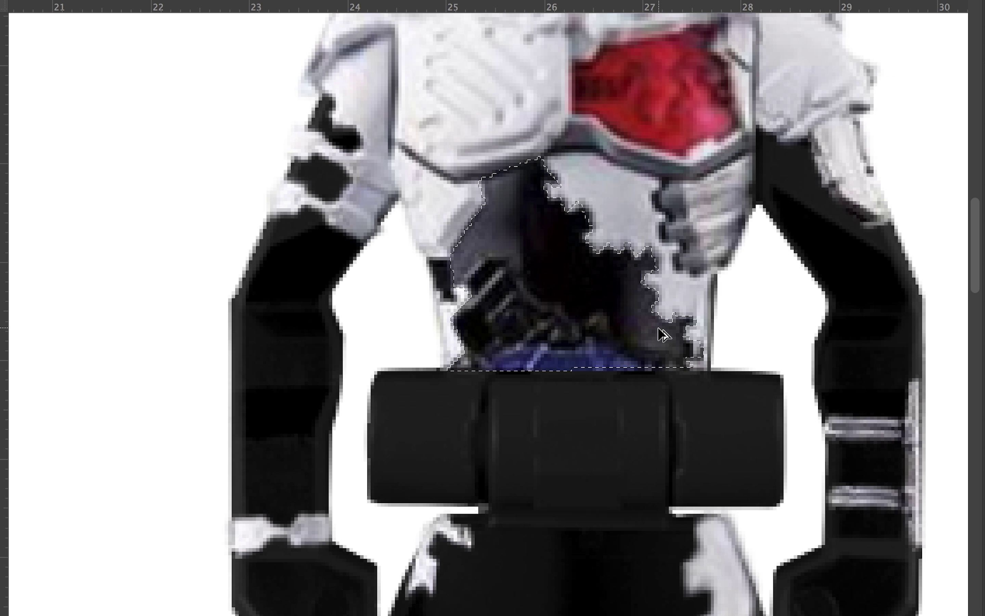
left_click_drag(656, 342, 827, 368)
key("ctrl+z")
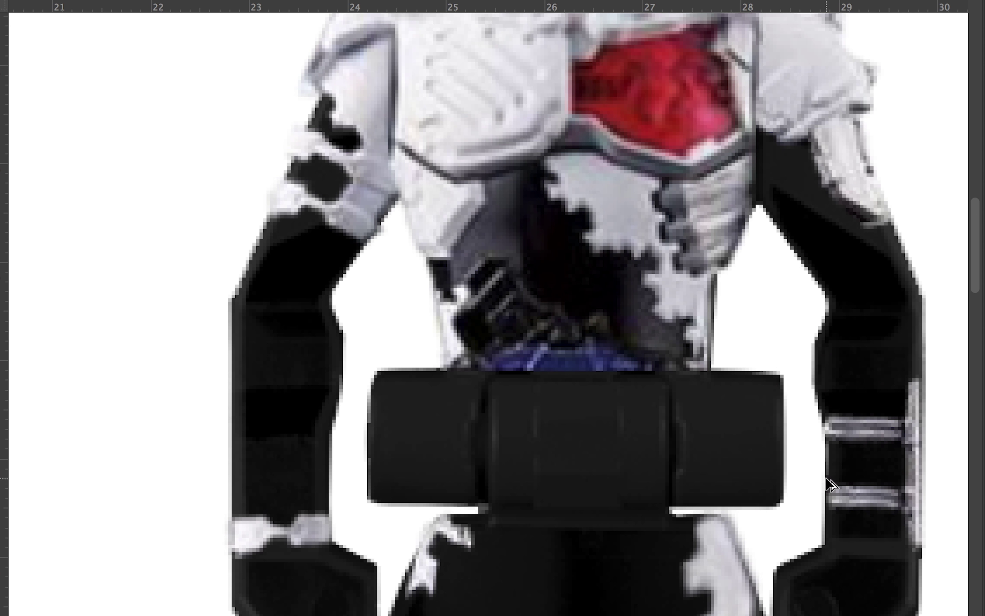
key("ctrl+z")
right_click(831, 250)
left_click(941, 308)
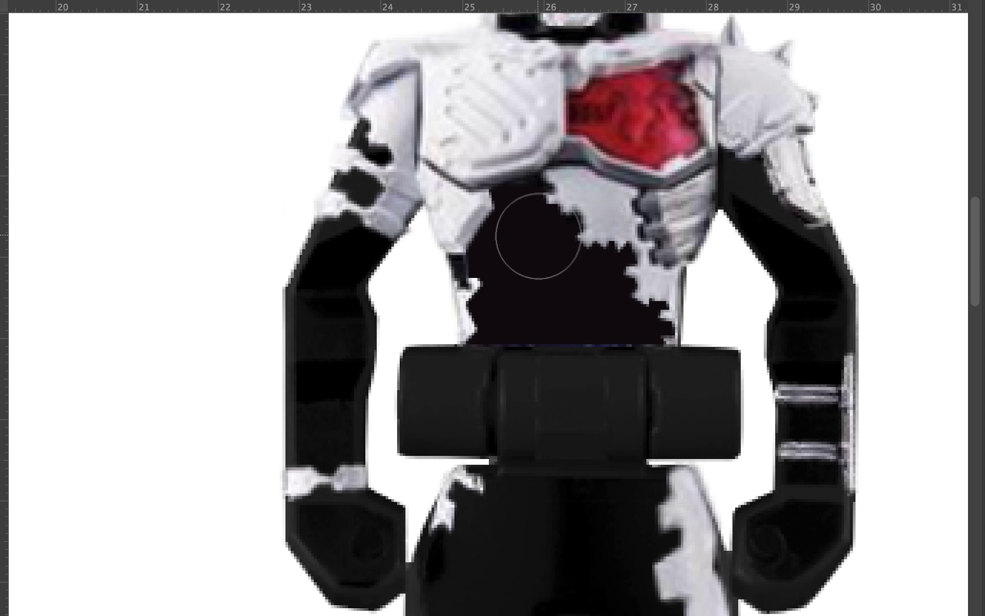
key("ctrl+t")
left_click_drag(570, 374, 571, 365)
key("Return")
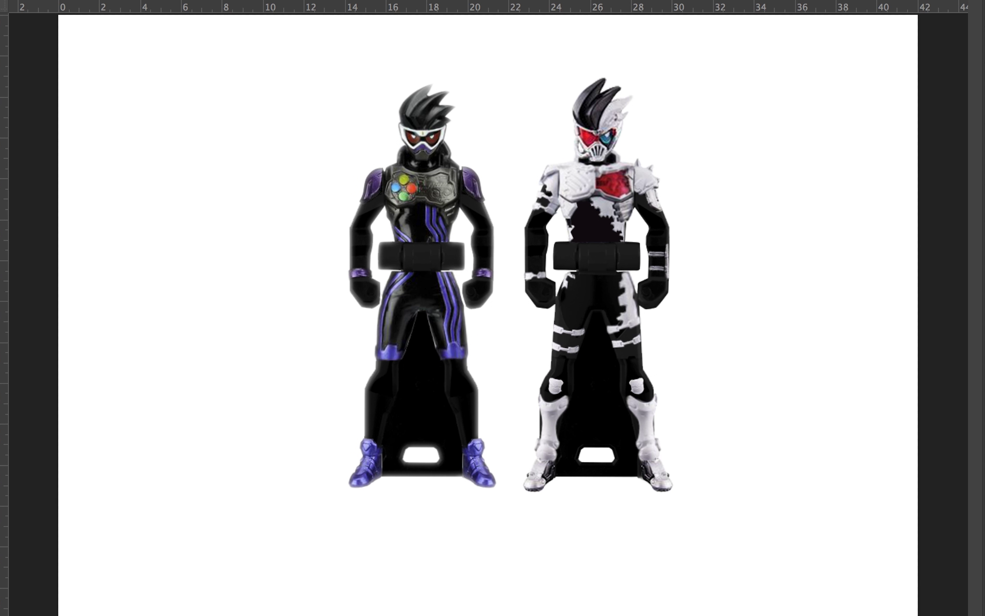
- Add a Layer Style glow effect to the key layer
scroll(754, 230, "up", 2)
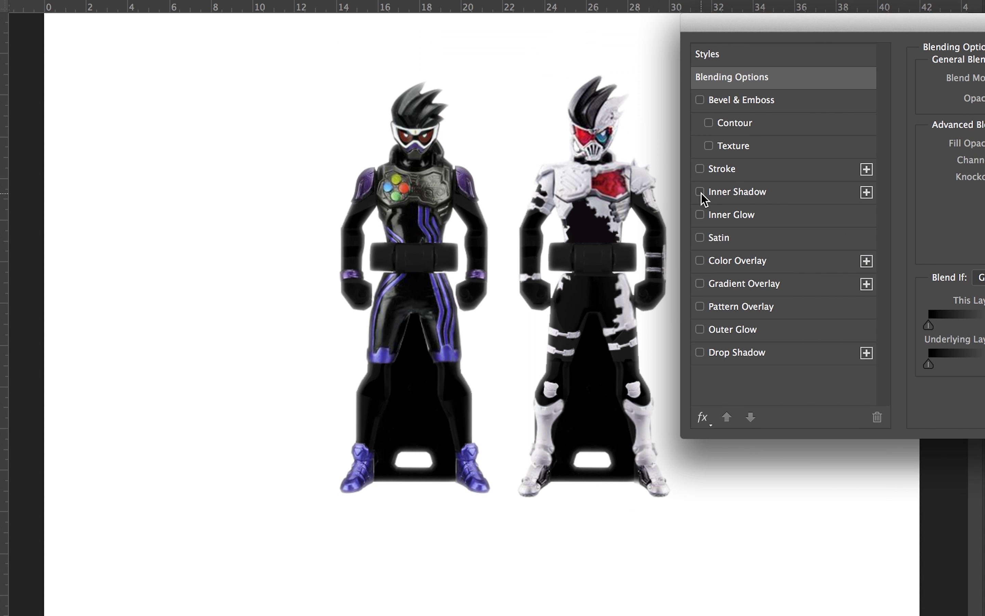
left_click(700, 100)
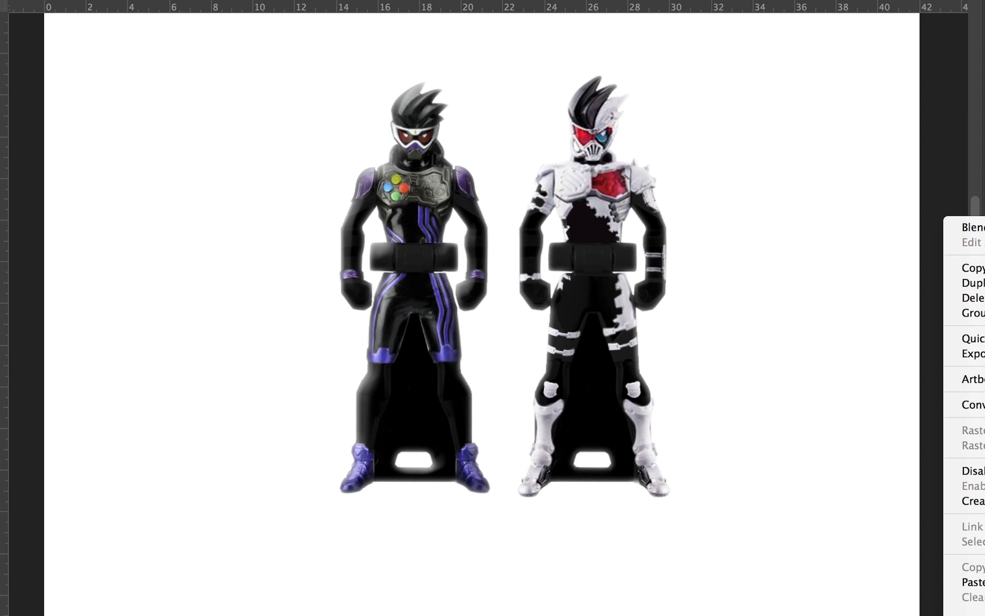